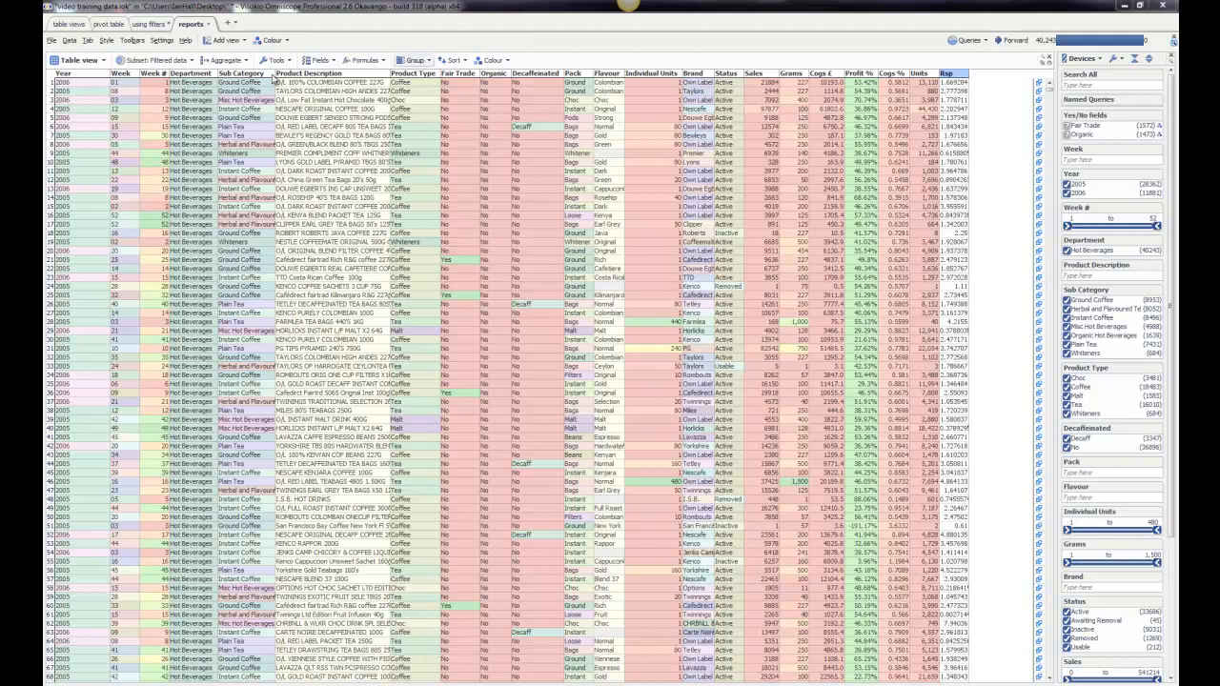
Step: Change the reports tab's table view to a bar view and add a pie view beside it
click(100, 61)
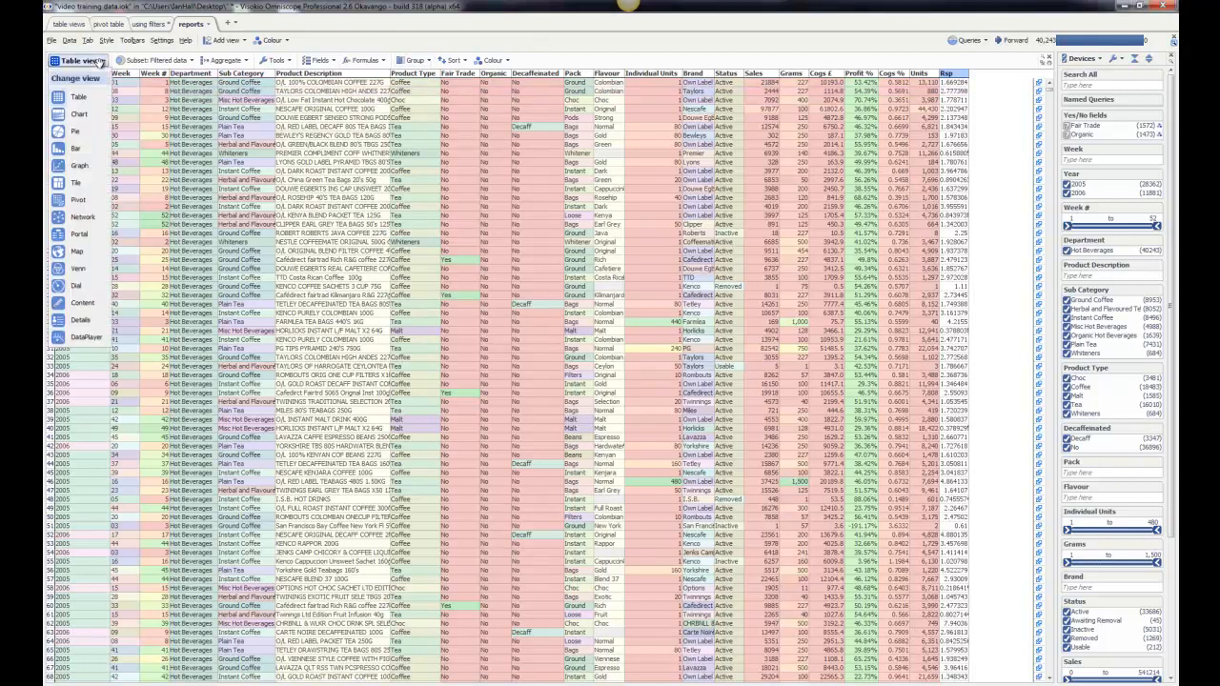
click(67, 149)
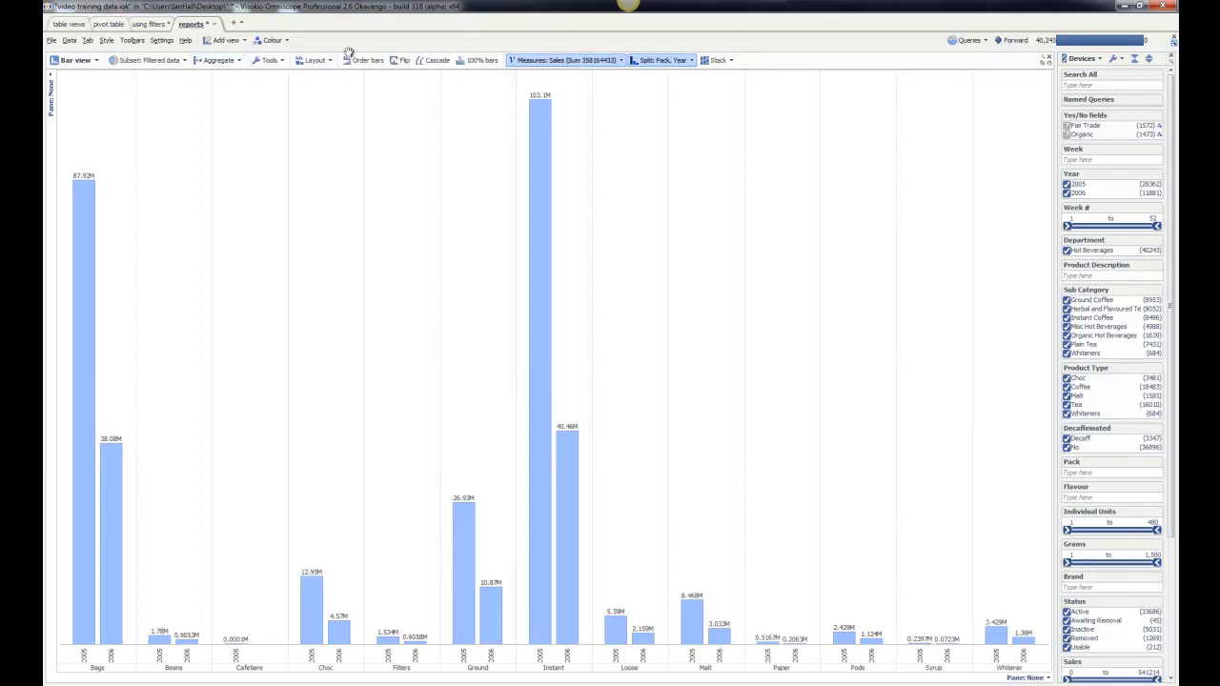
click(238, 43)
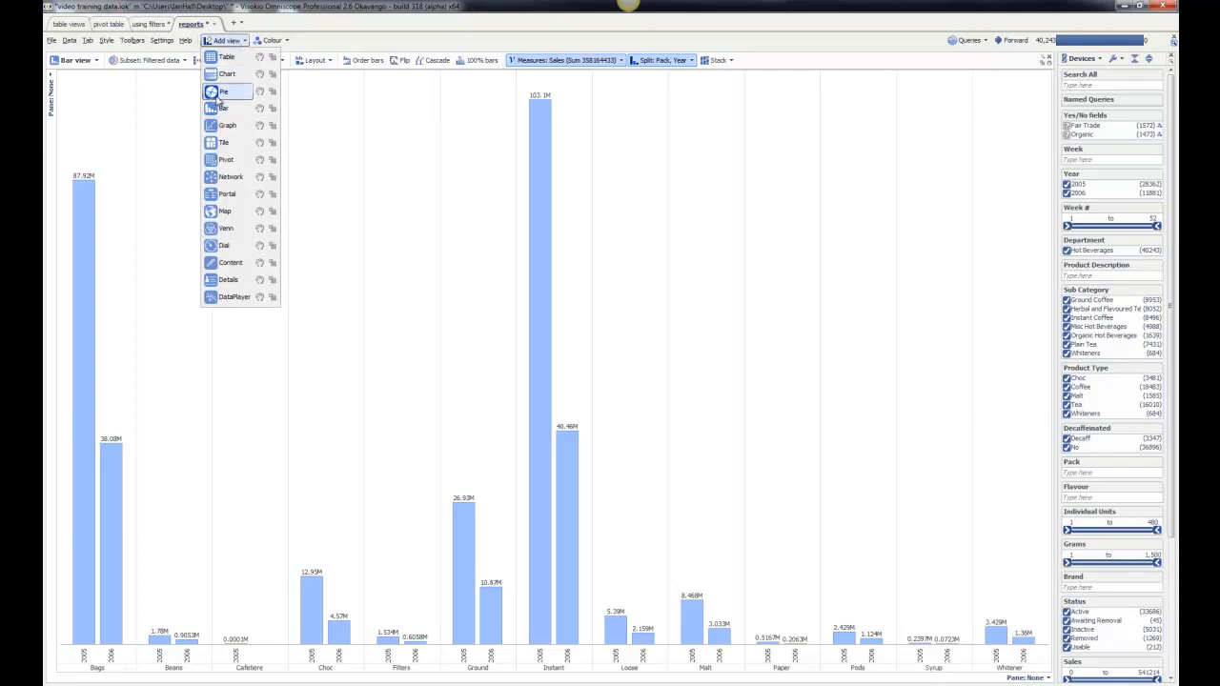
click(218, 95)
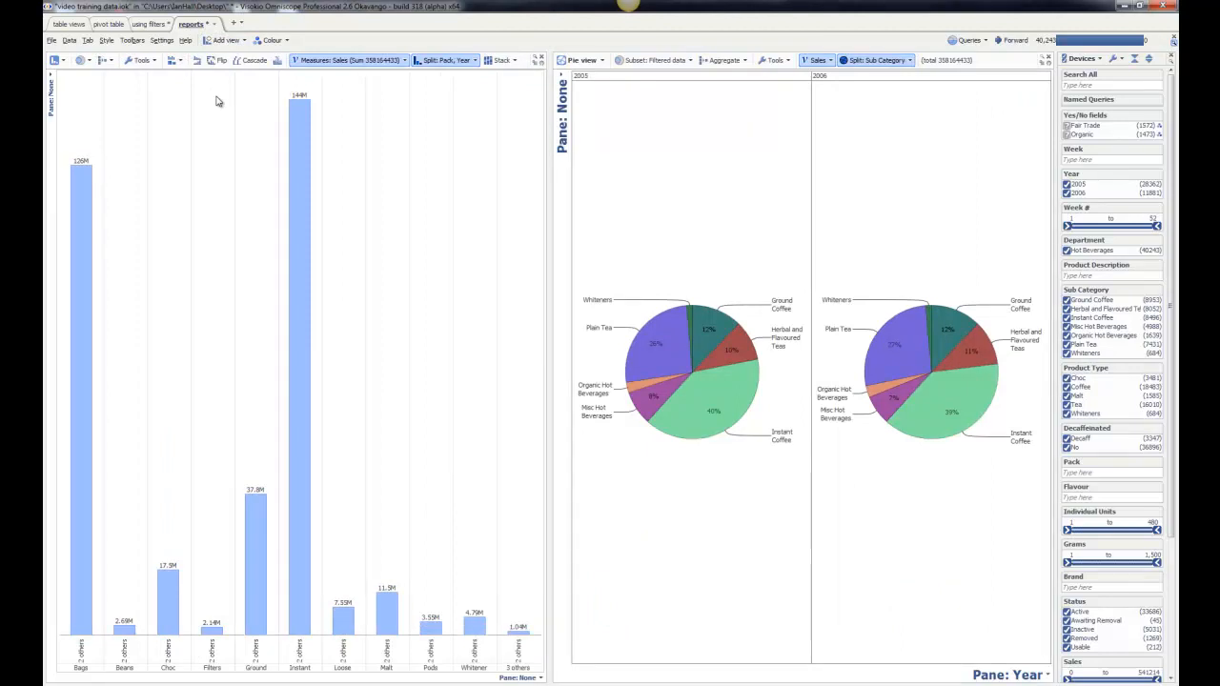
Step: Add a pivot view to the reports tab and commit the tab's changes
click(239, 44)
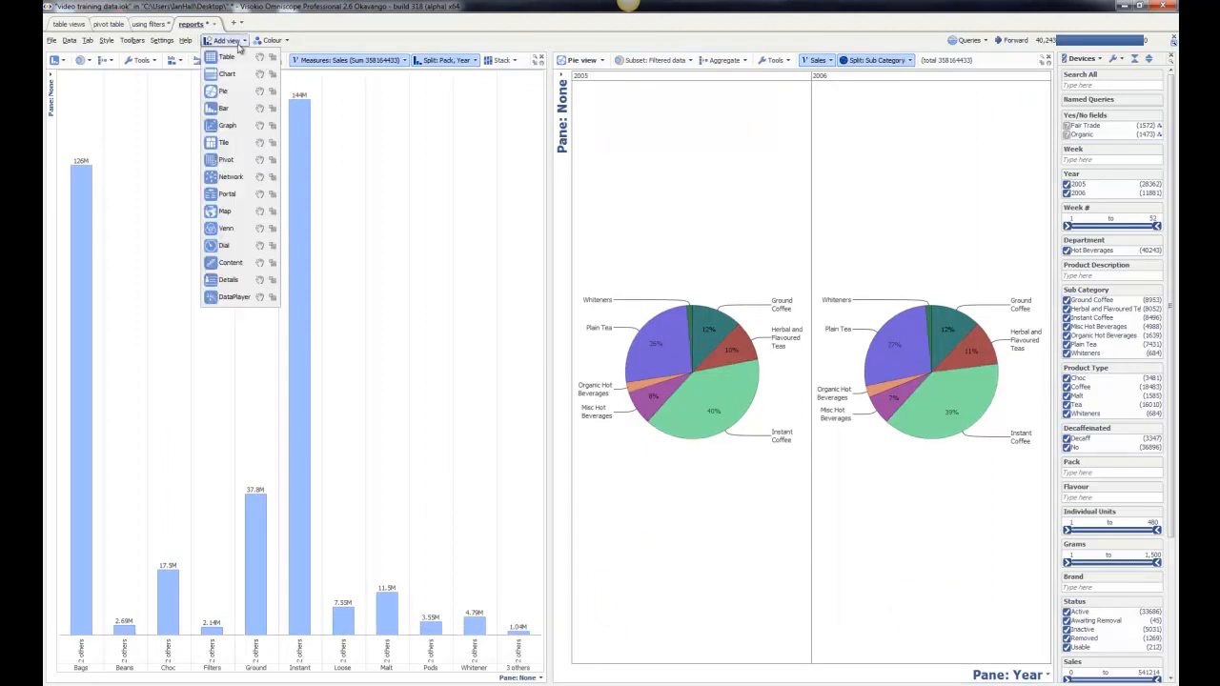
click(226, 159)
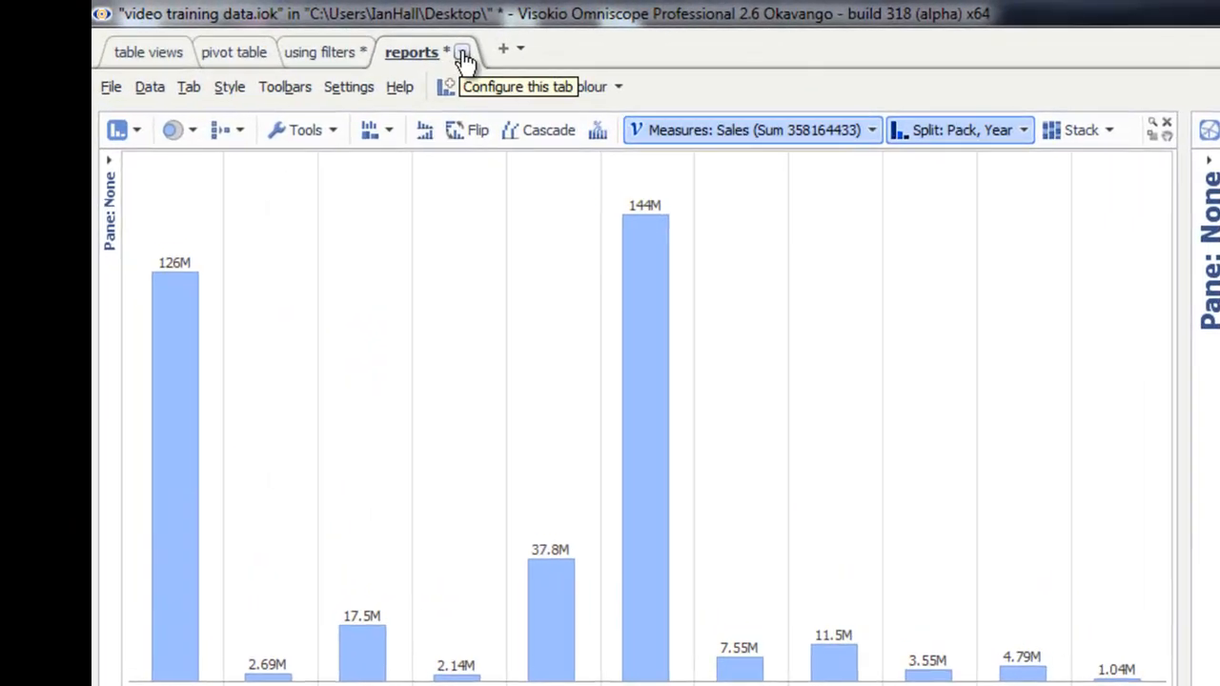
click(462, 54)
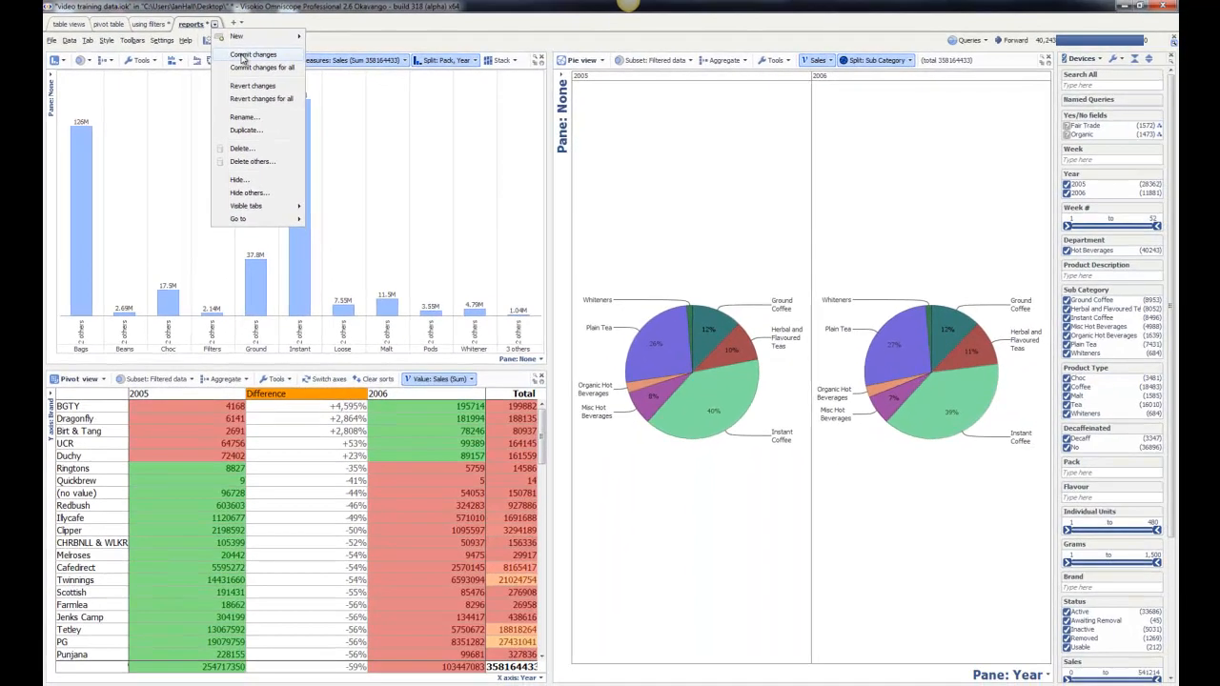
click(242, 55)
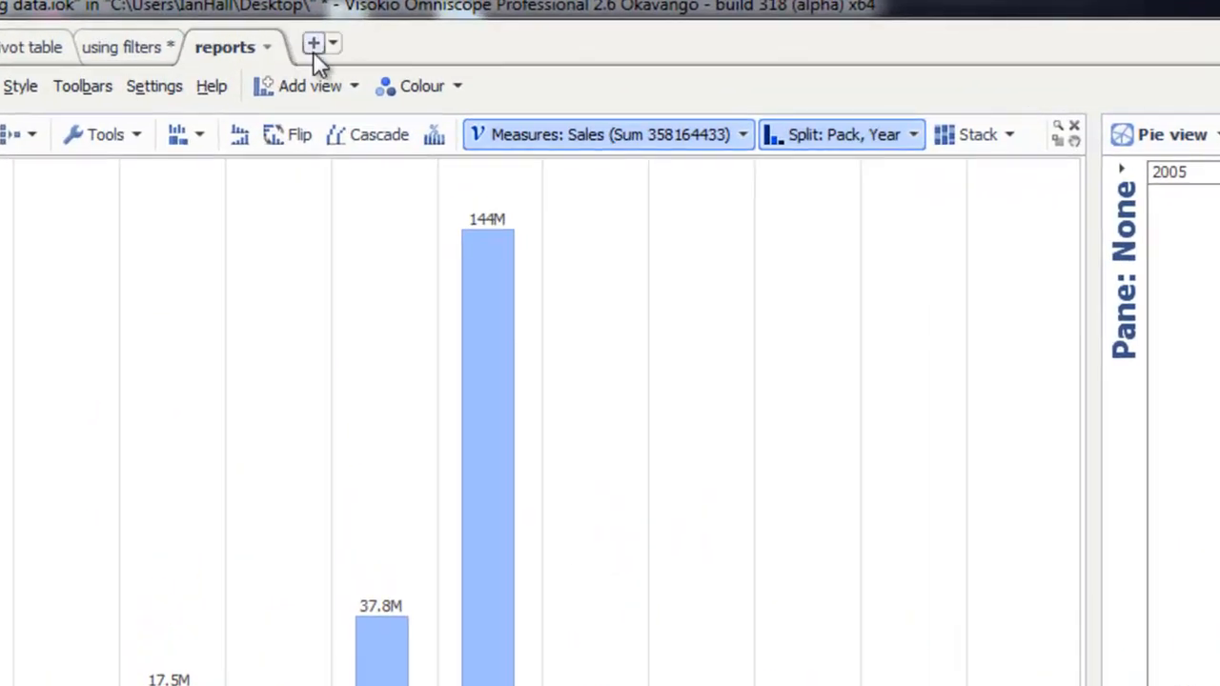
Step: Create a new tab and change its bar view to a pie view
click(312, 45)
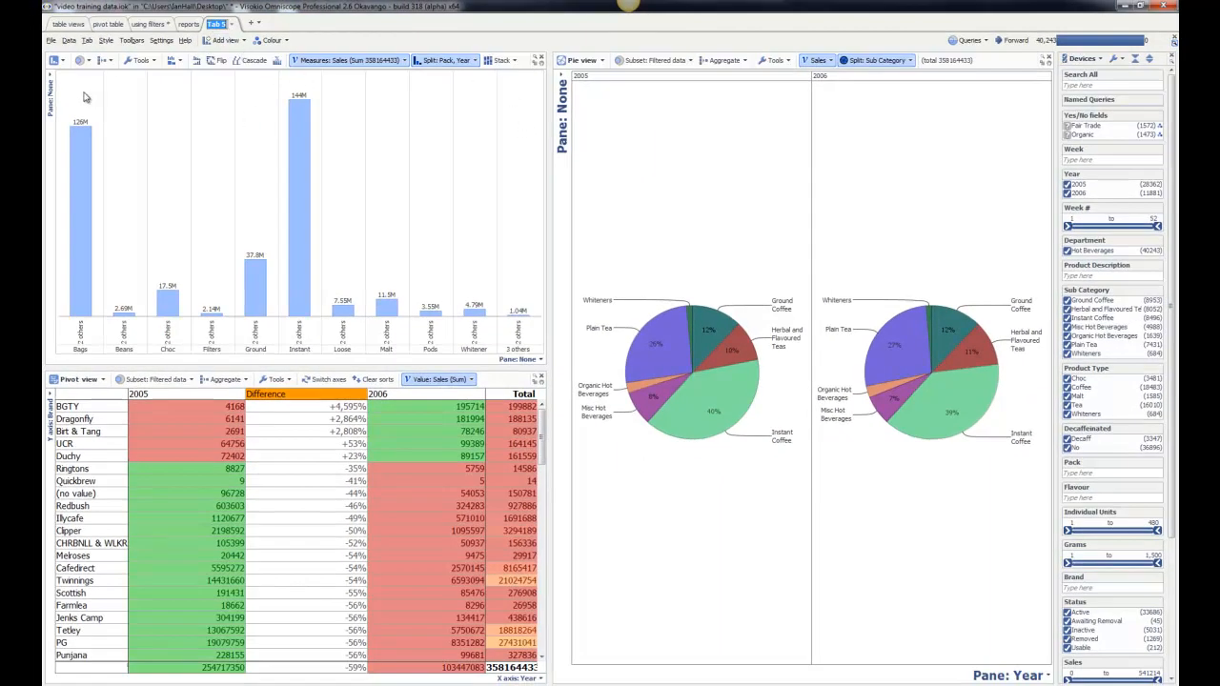
click(56, 61)
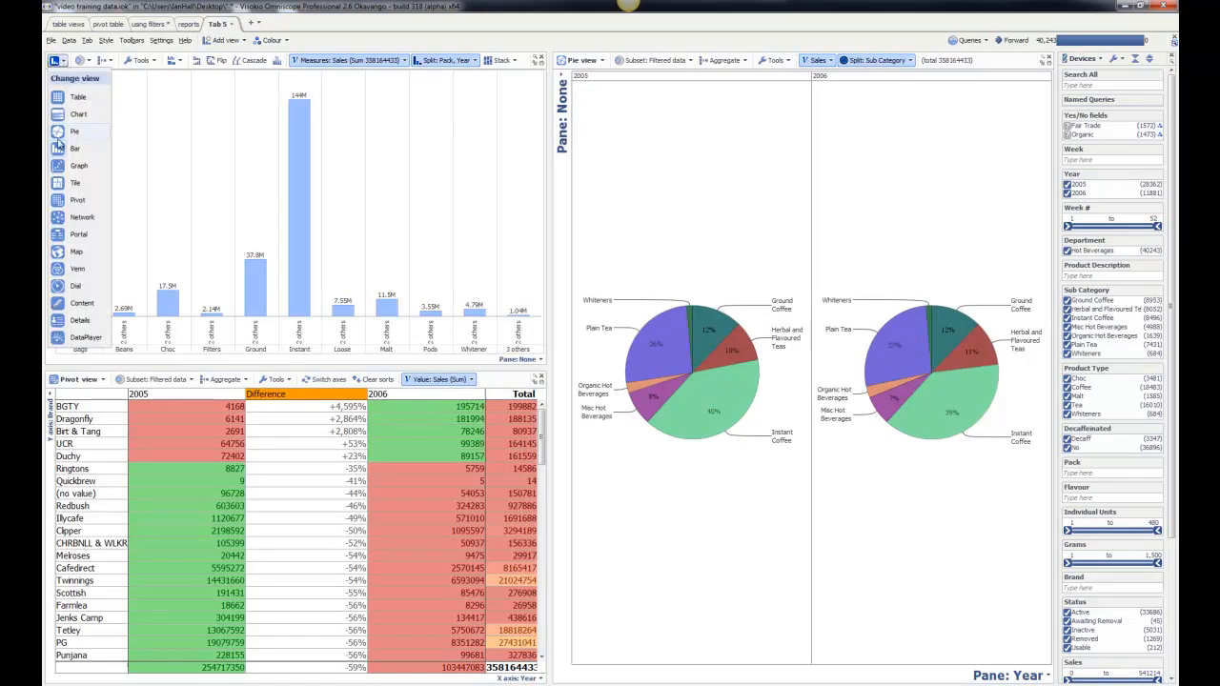
click(57, 132)
Step: Change the new tab's large original pie view to a table view and its pivot view to a dial view
click(581, 60)
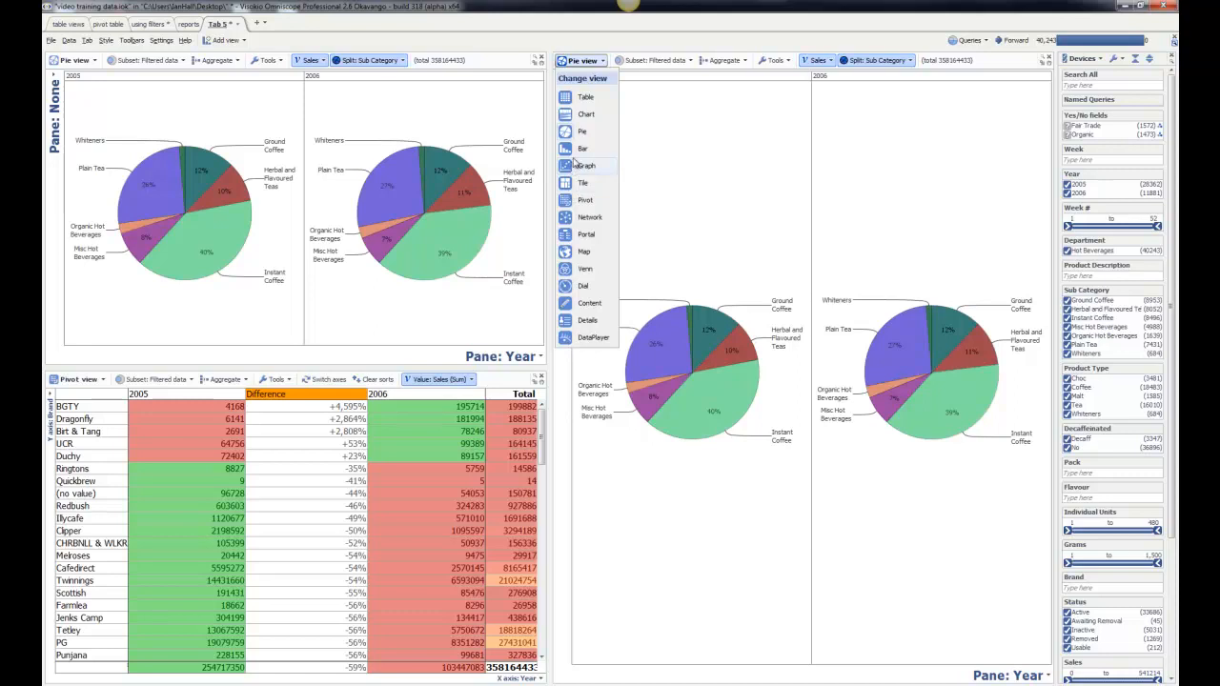
click(569, 99)
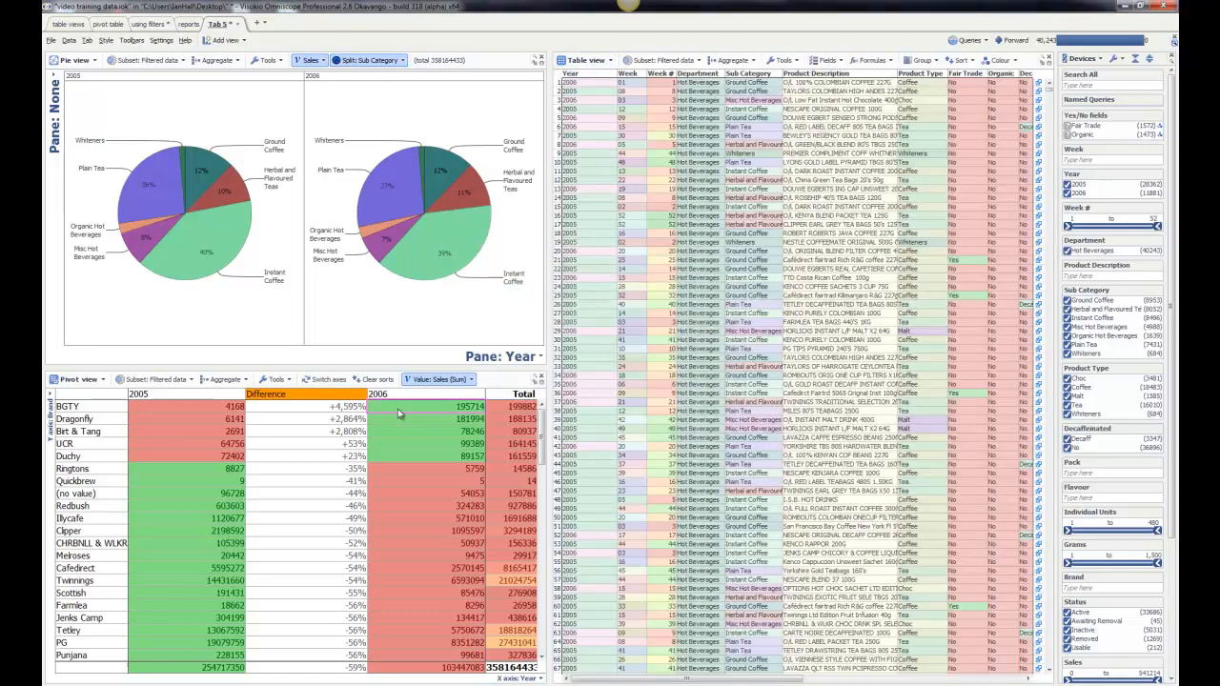
click(104, 380)
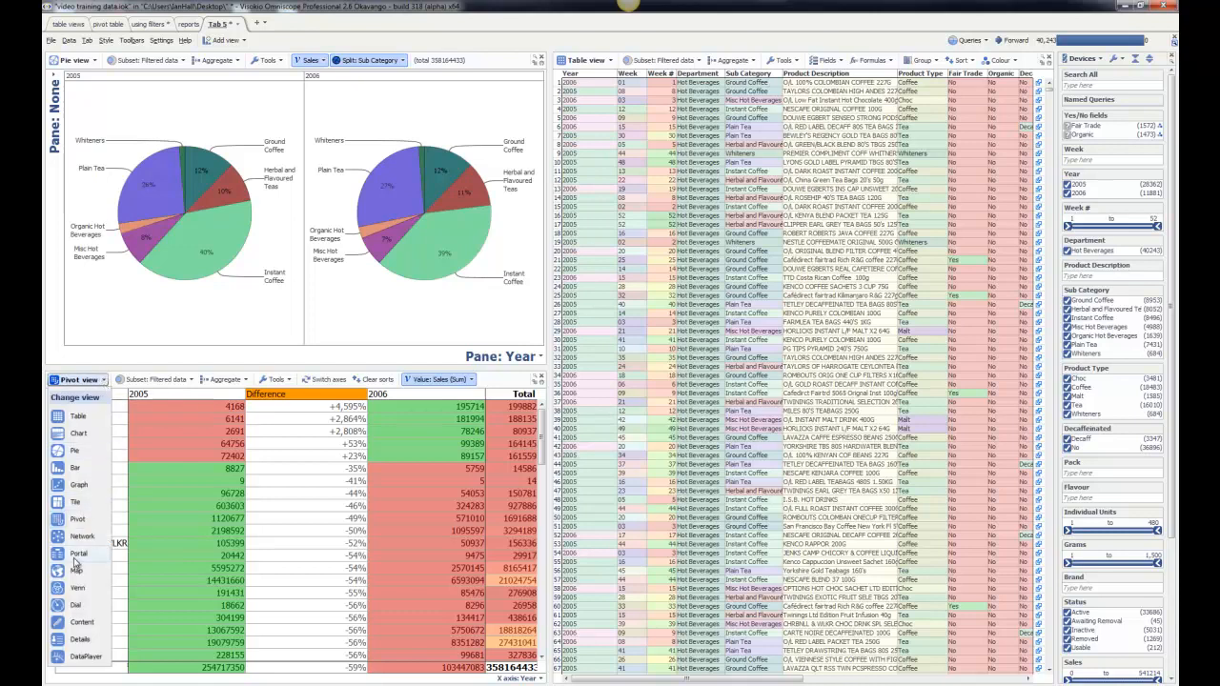
click(71, 606)
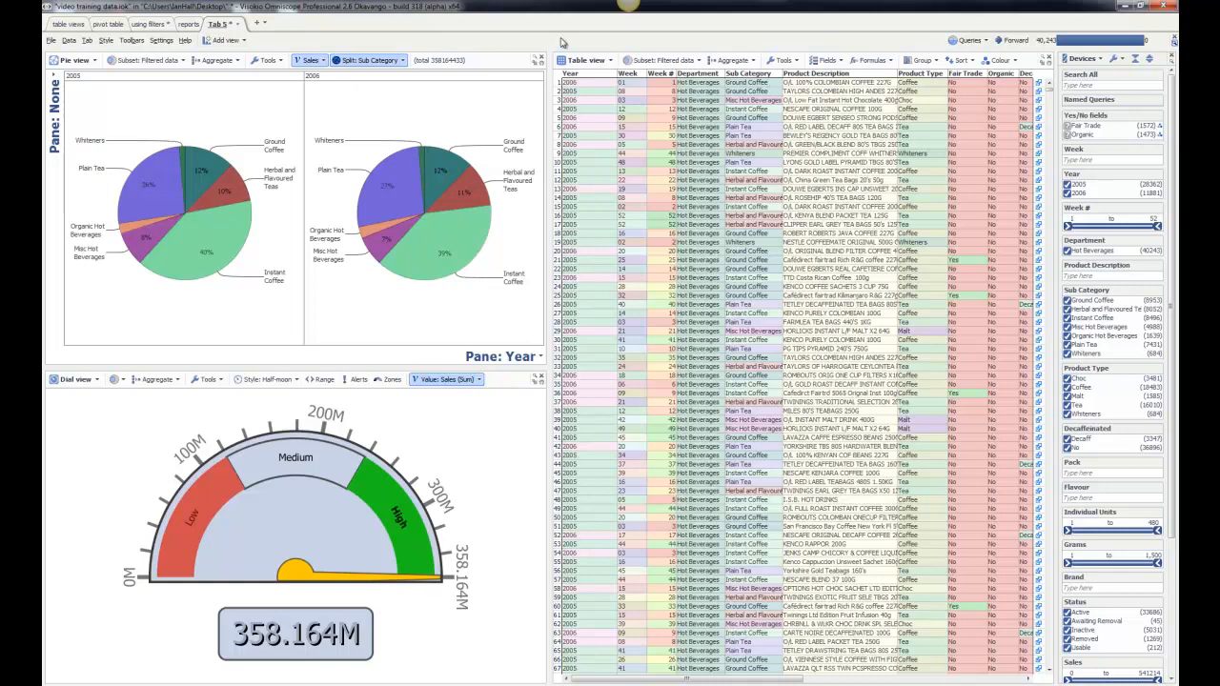
Step: Commit the changes made to the new tab only
click(238, 26)
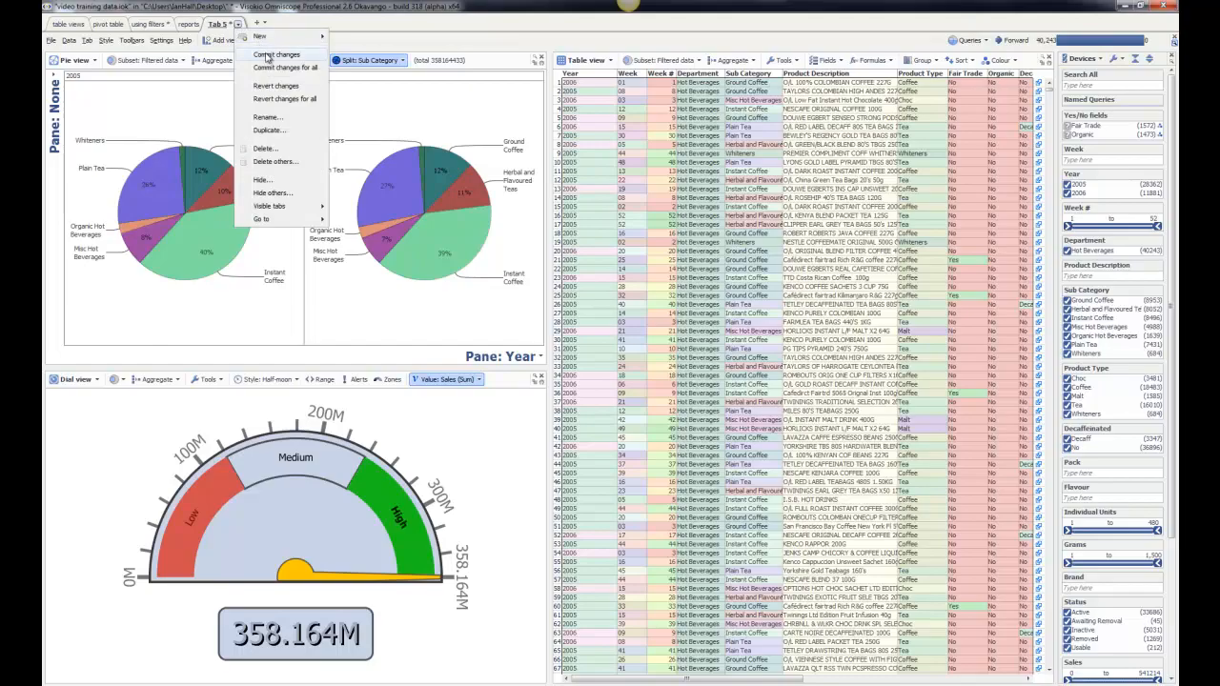
click(267, 57)
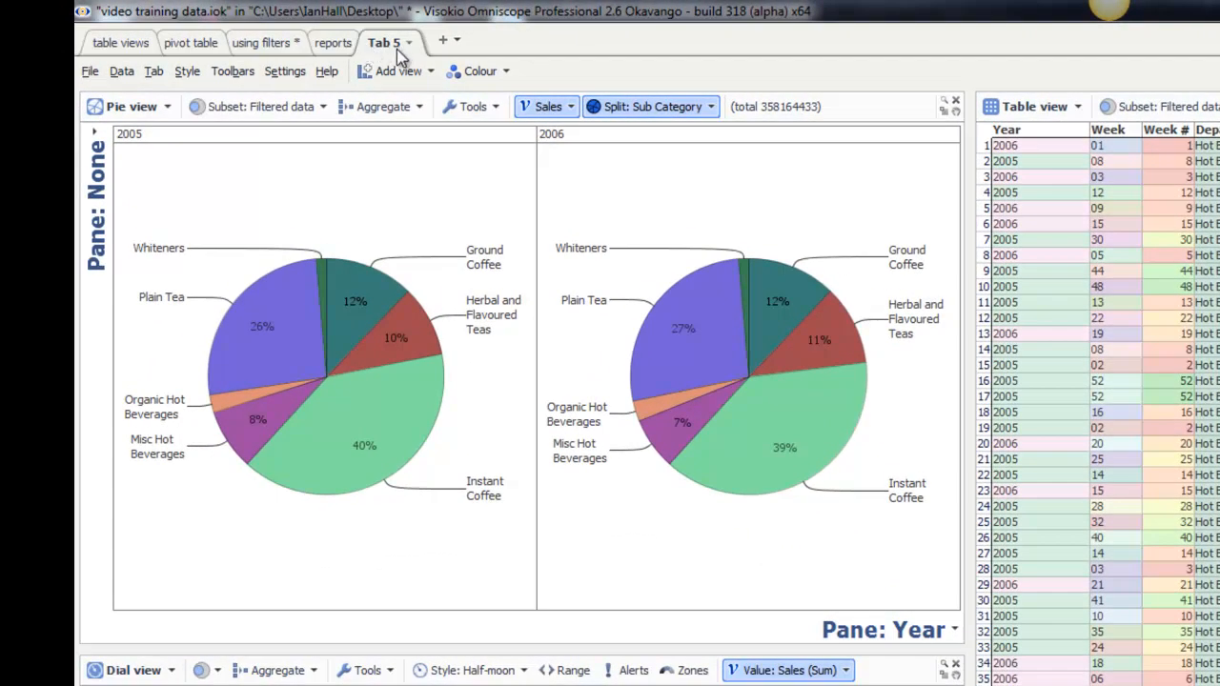
Step: Rename the new tab as dashboard and return to the reports tab
click(408, 44)
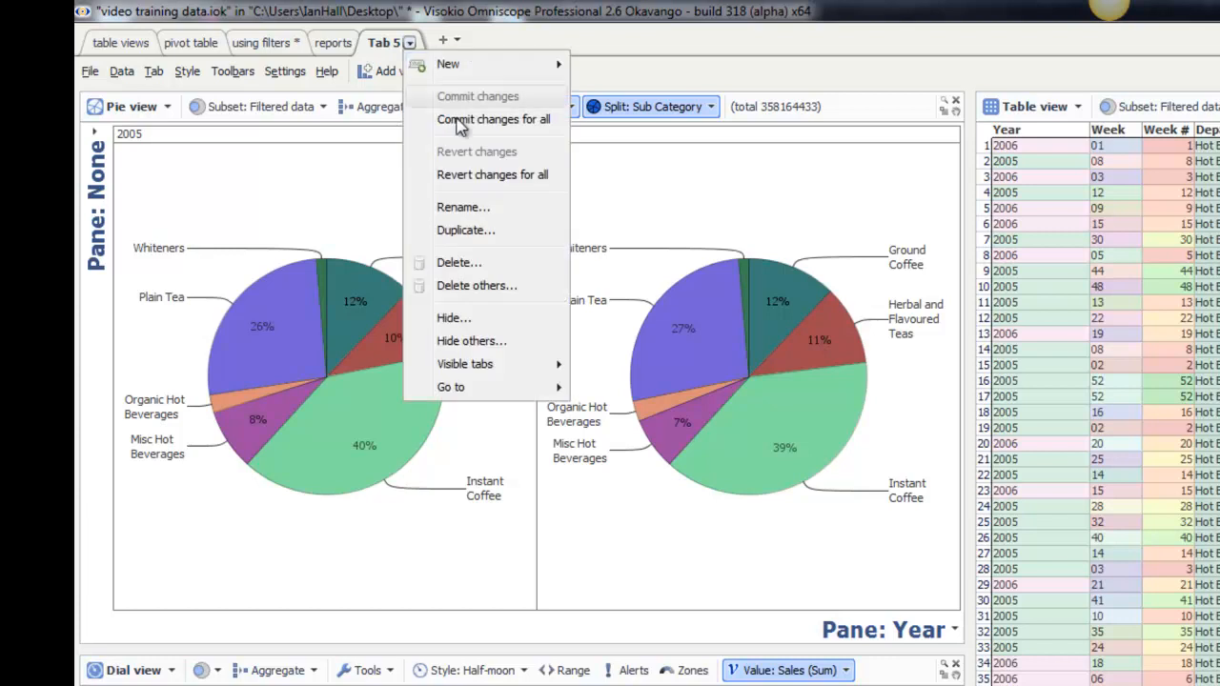
click(471, 205)
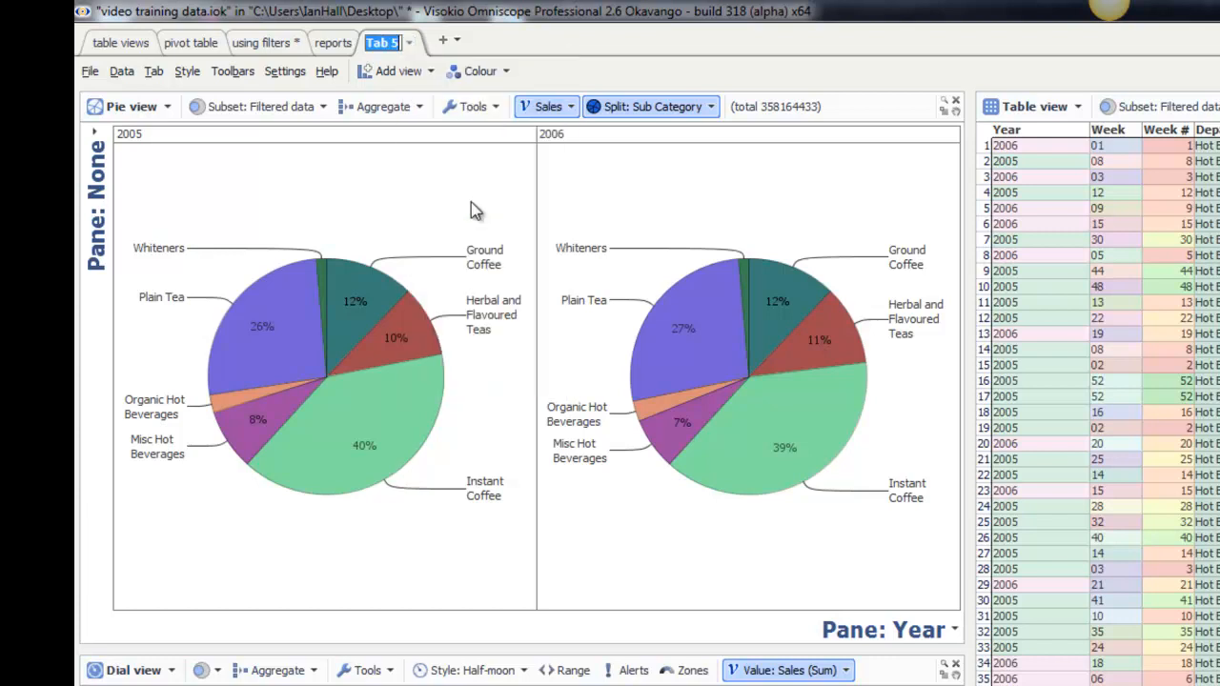
text(dashboard)
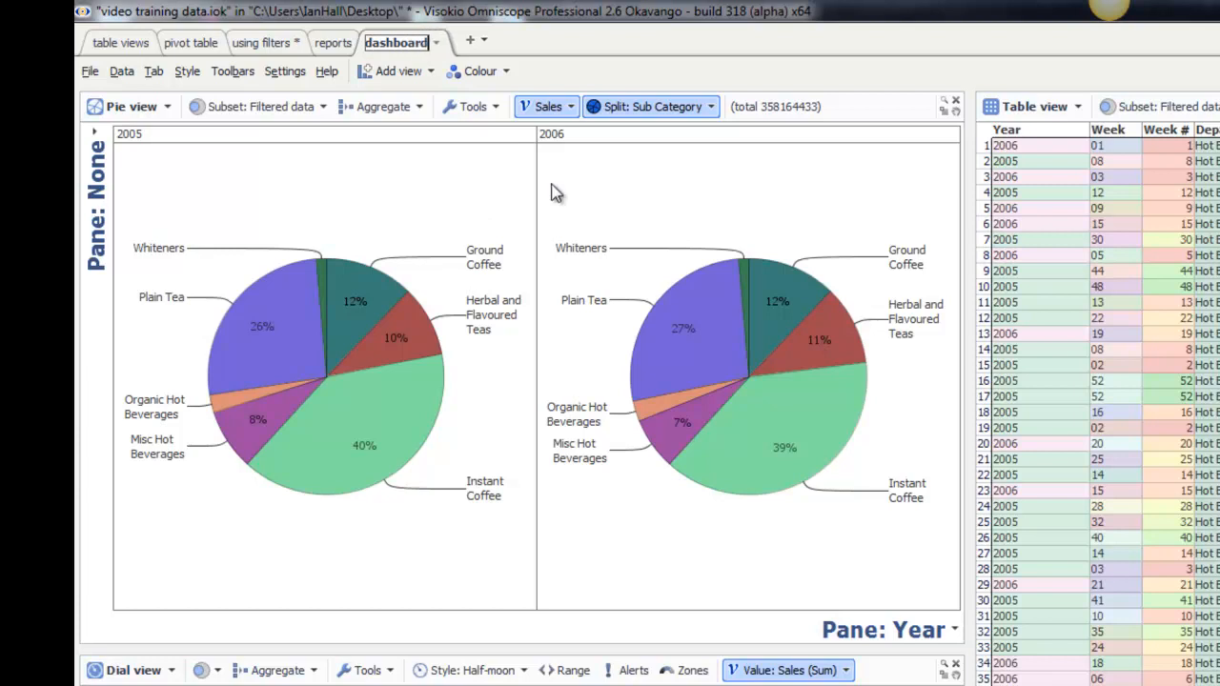
click(615, 84)
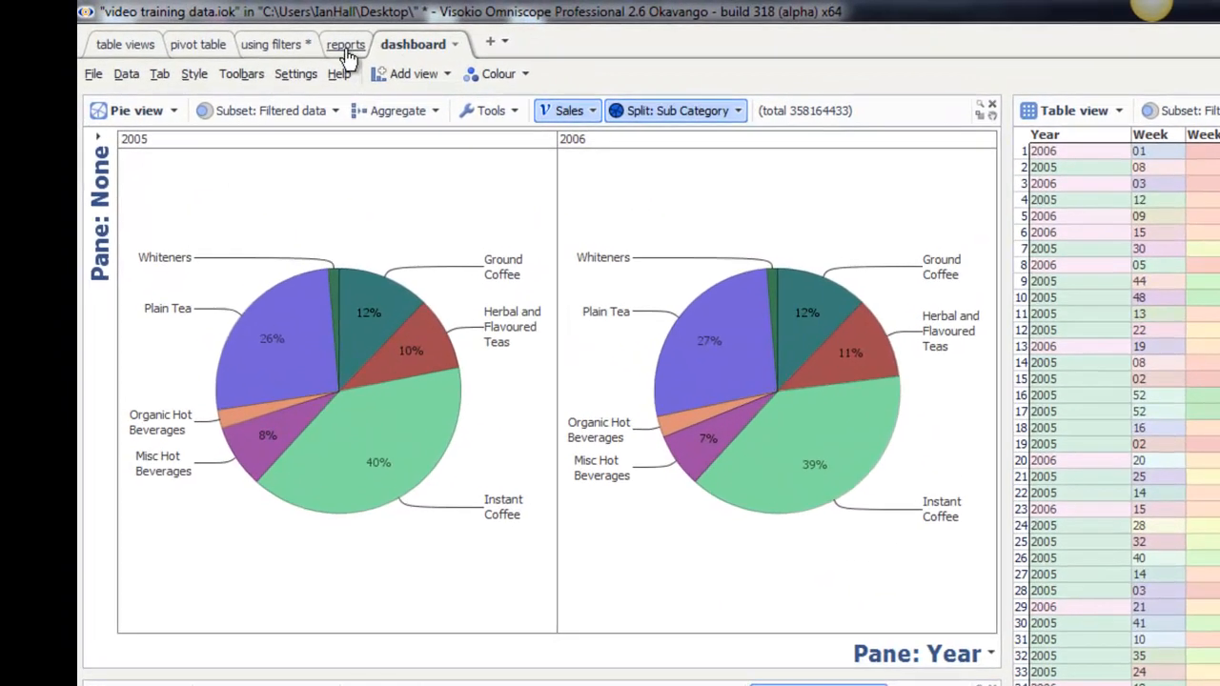
click(345, 49)
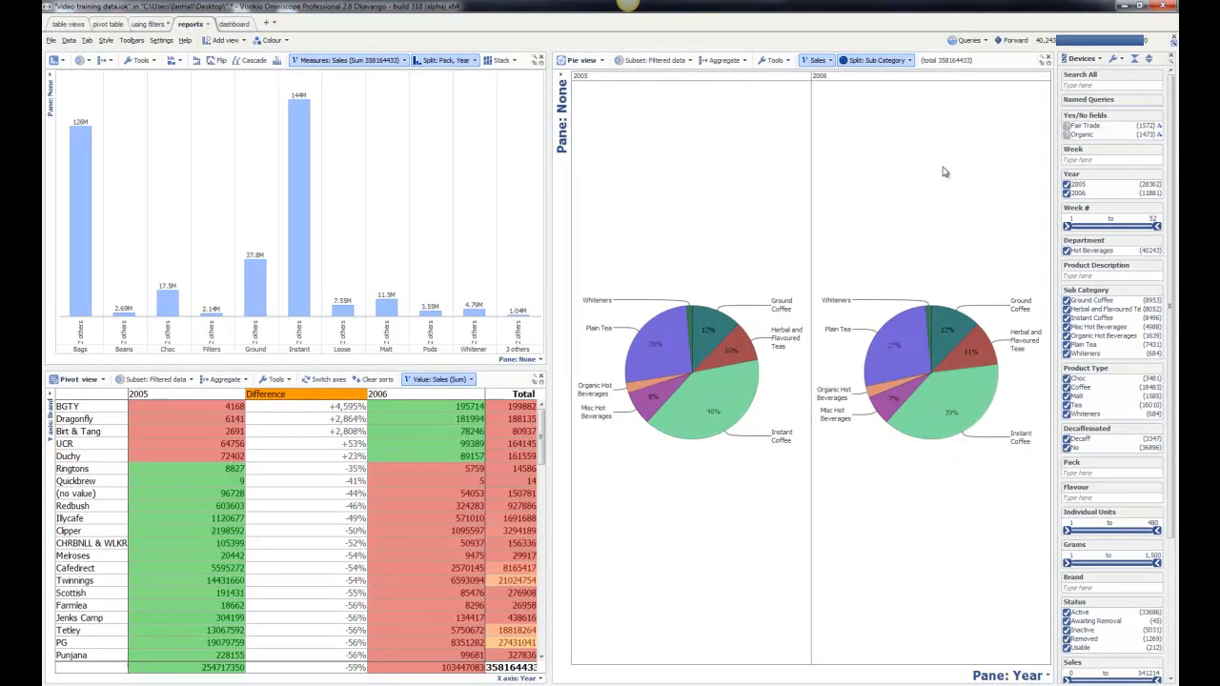
Step: Filter the reports tab to weeks 1 to 16 and the sub categories Ground Coffee, Instant Coffee and Whiteners
drag(1155, 226, 1099, 226)
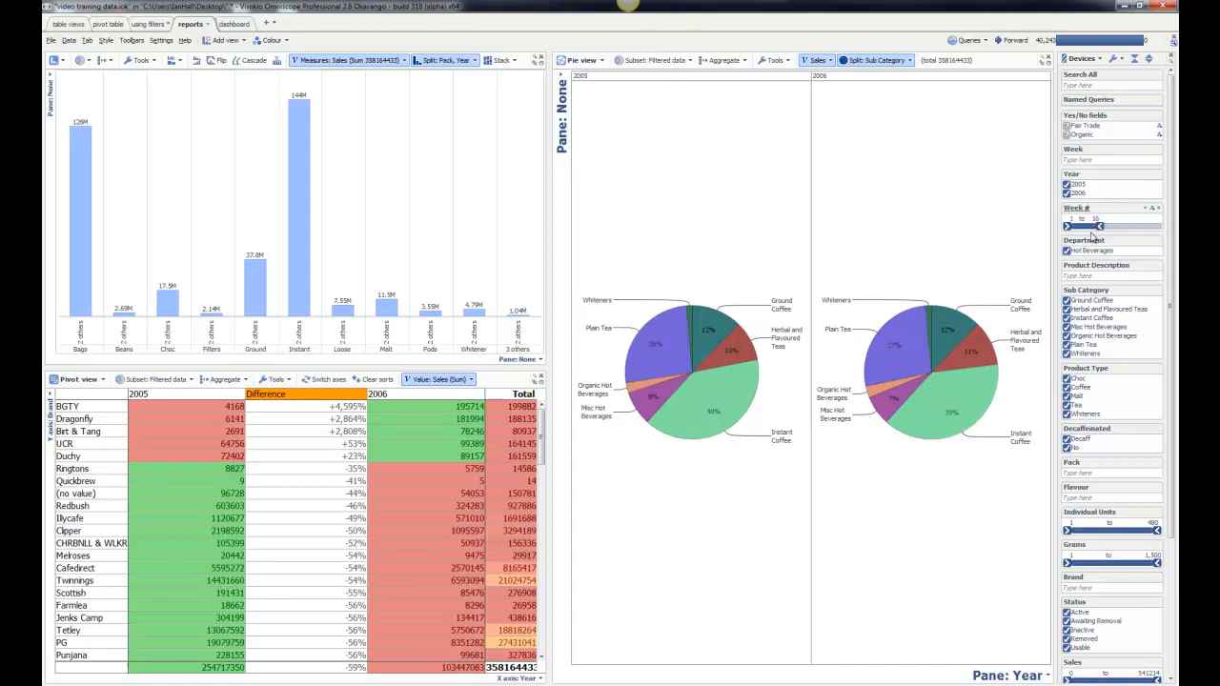
click(1103, 301)
click(1067, 318)
click(1067, 353)
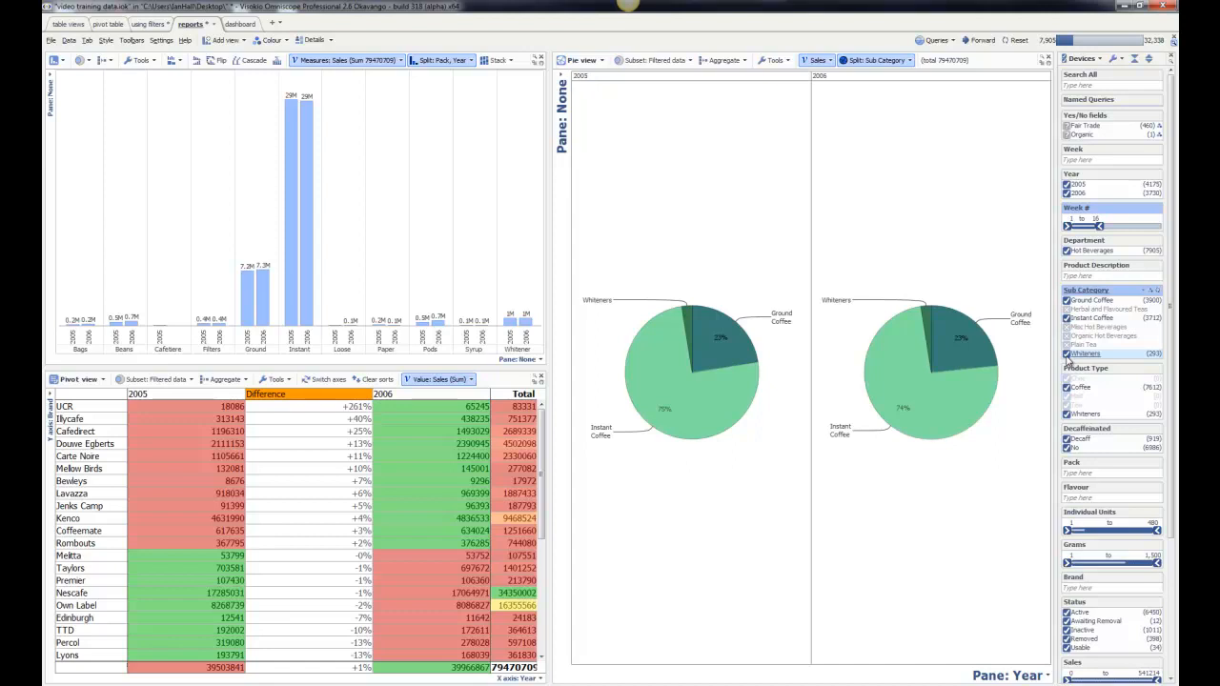
Step: Add a dial view to the reports tab and revert the tab's uncommitted changes
click(240, 42)
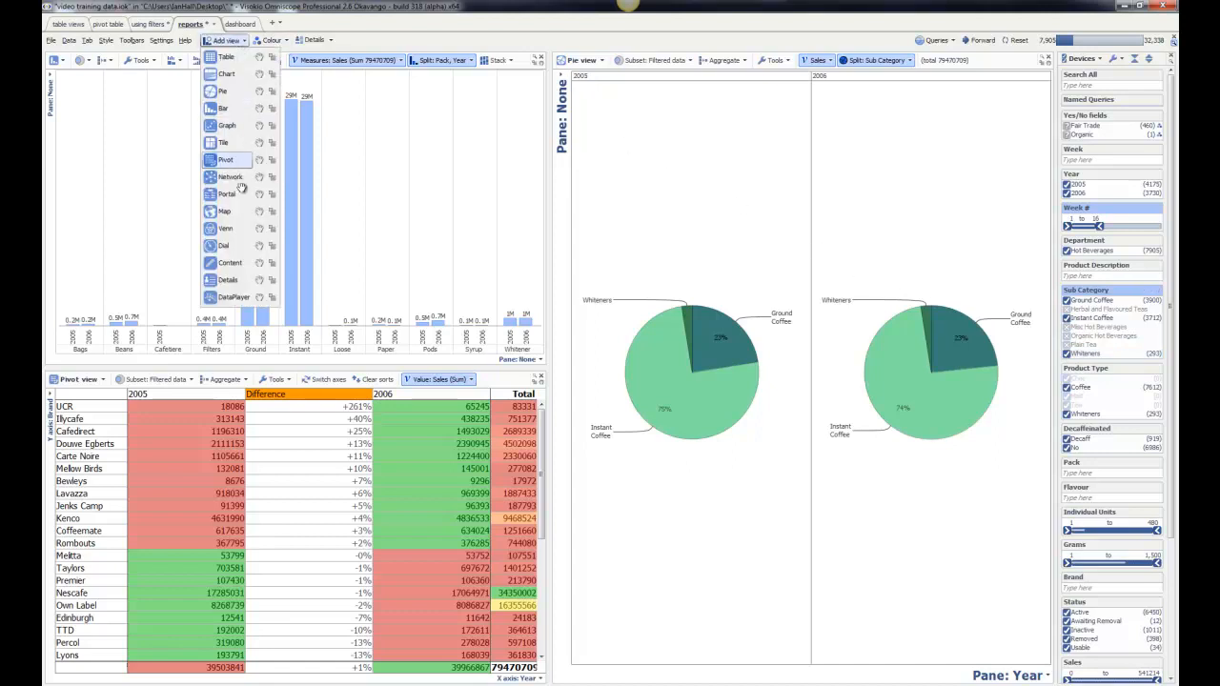
click(219, 246)
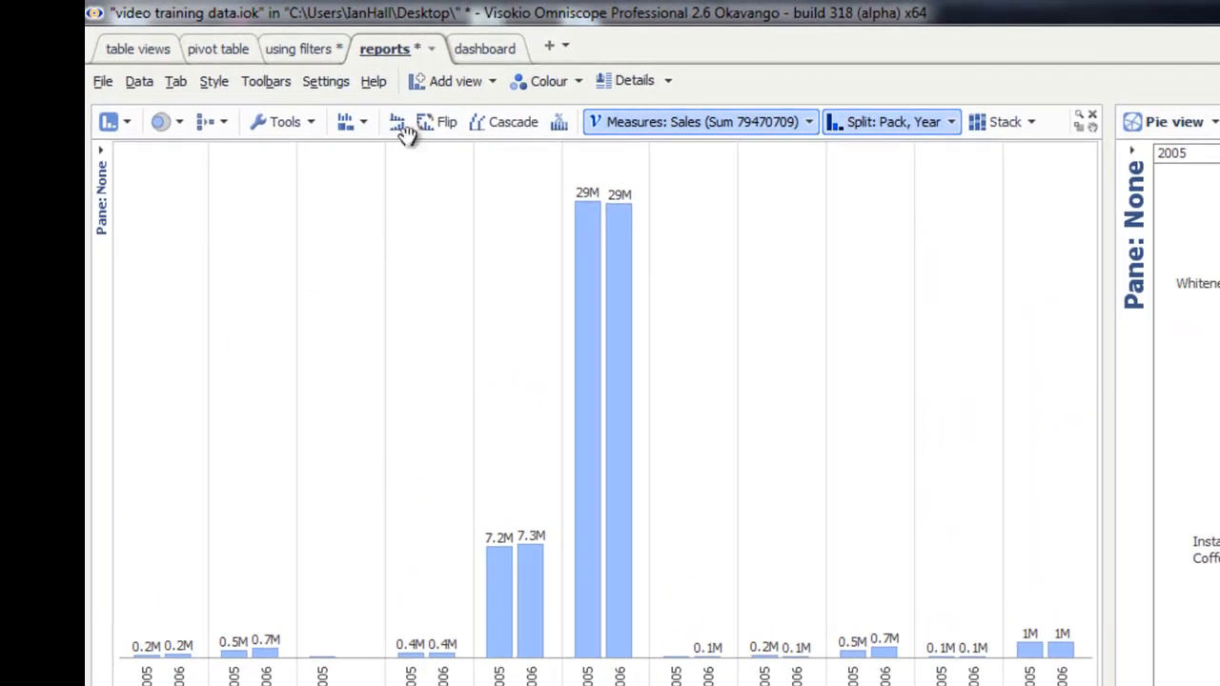
click(431, 49)
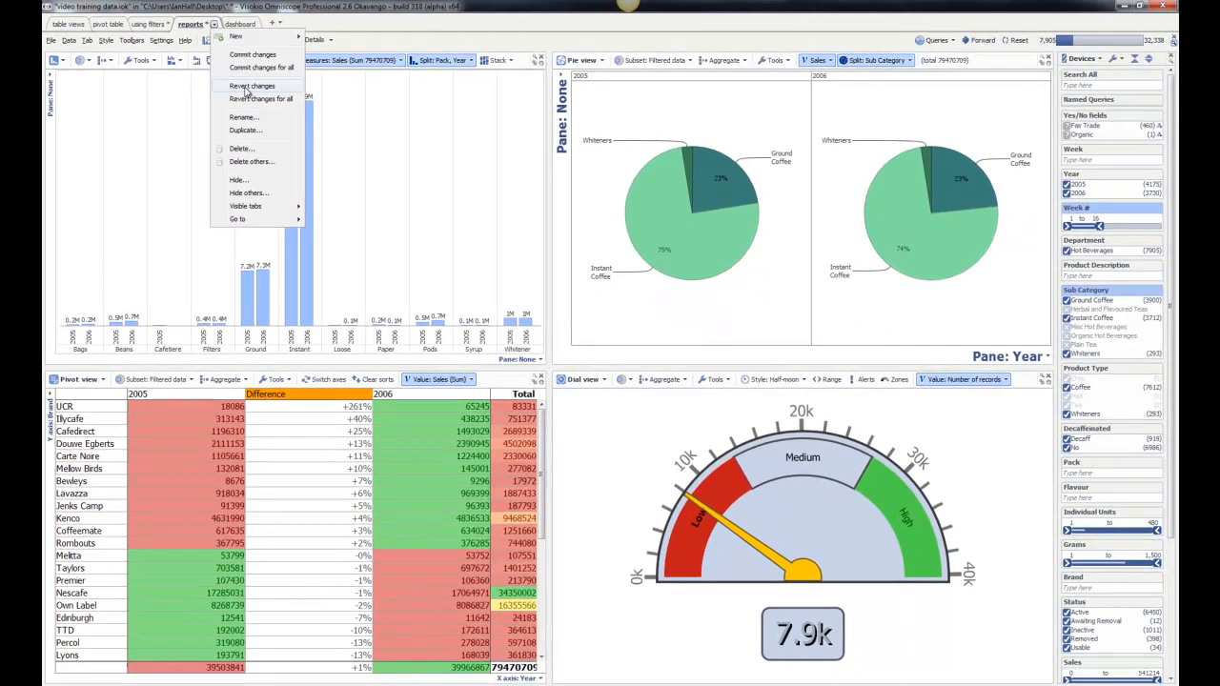
click(248, 86)
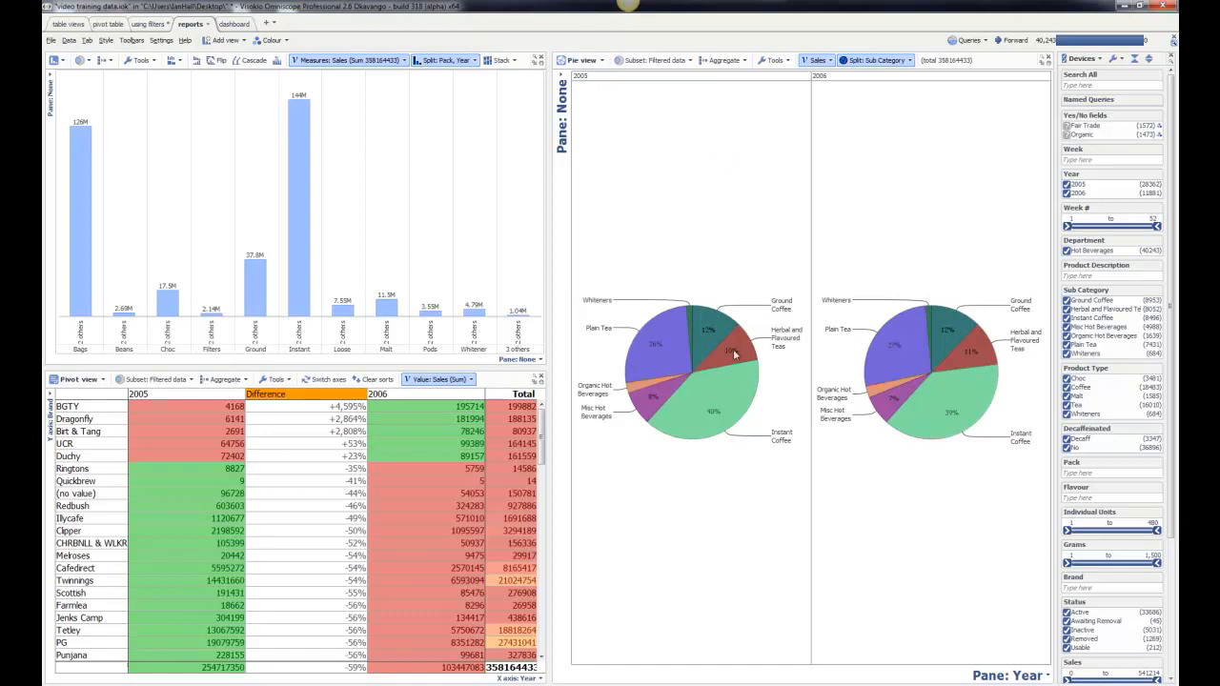
Step: Add a table view to the reports tab and apply the Paper report preset style
click(231, 43)
click(214, 67)
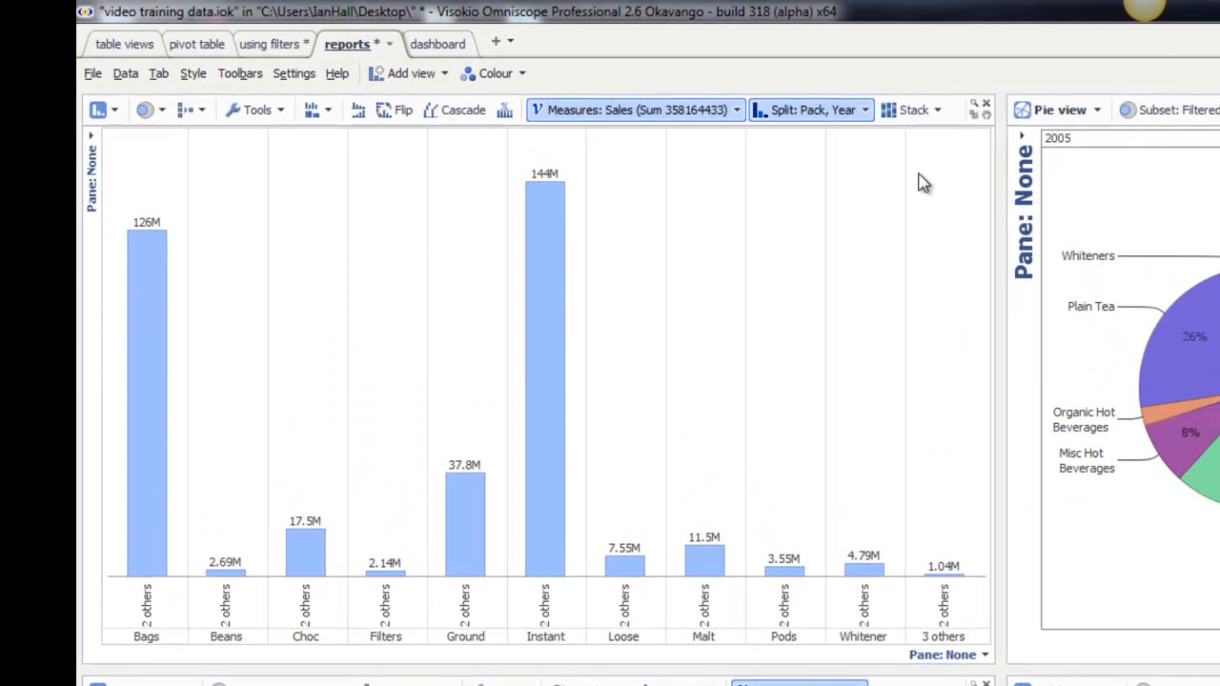
click(193, 76)
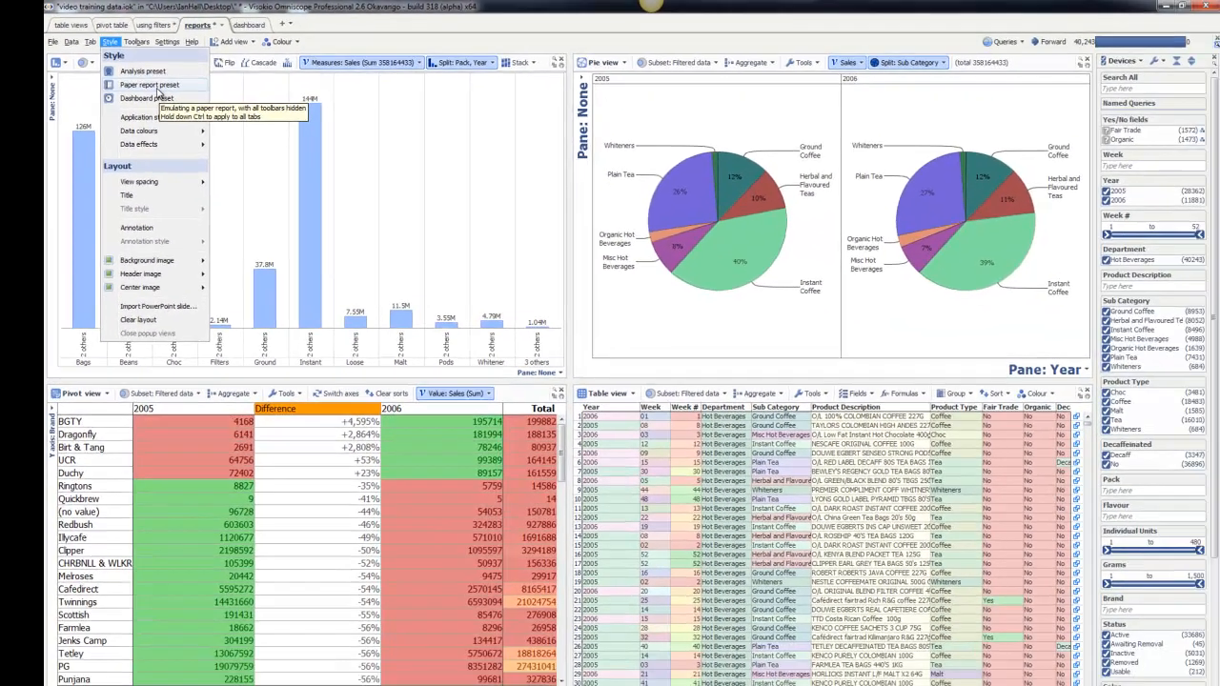
click(245, 139)
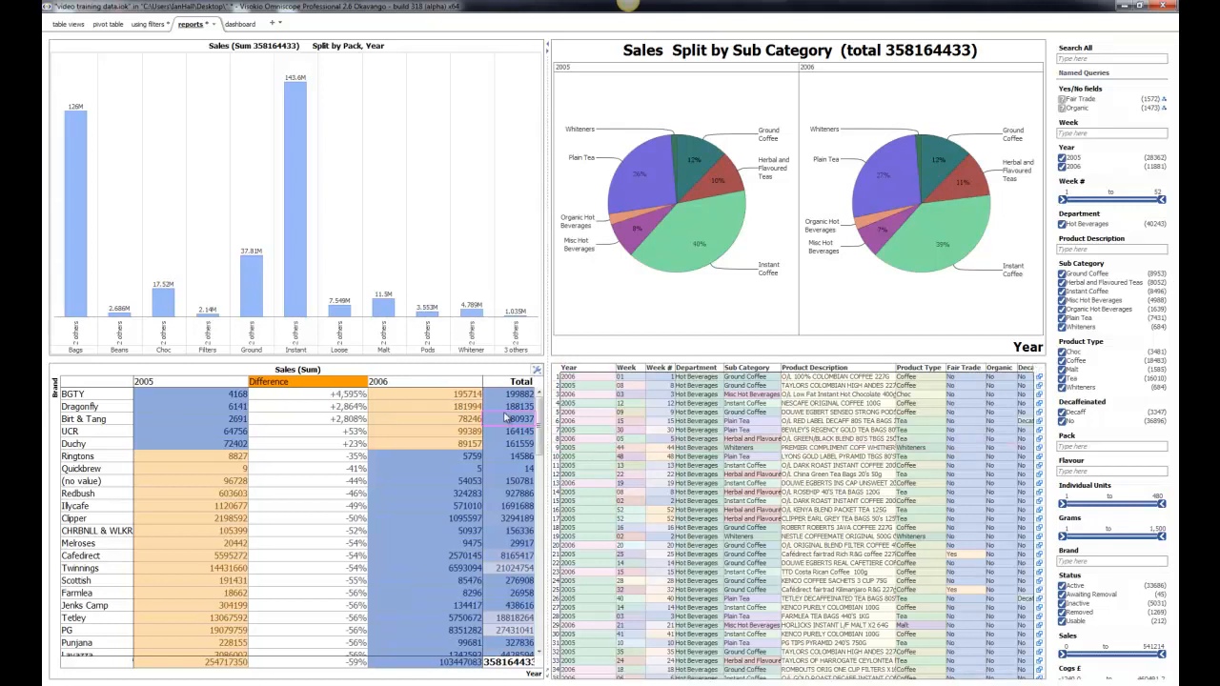
Step: Add a title to the reports tab reading "Omniscope dashboard"
mouse_move(266, 38)
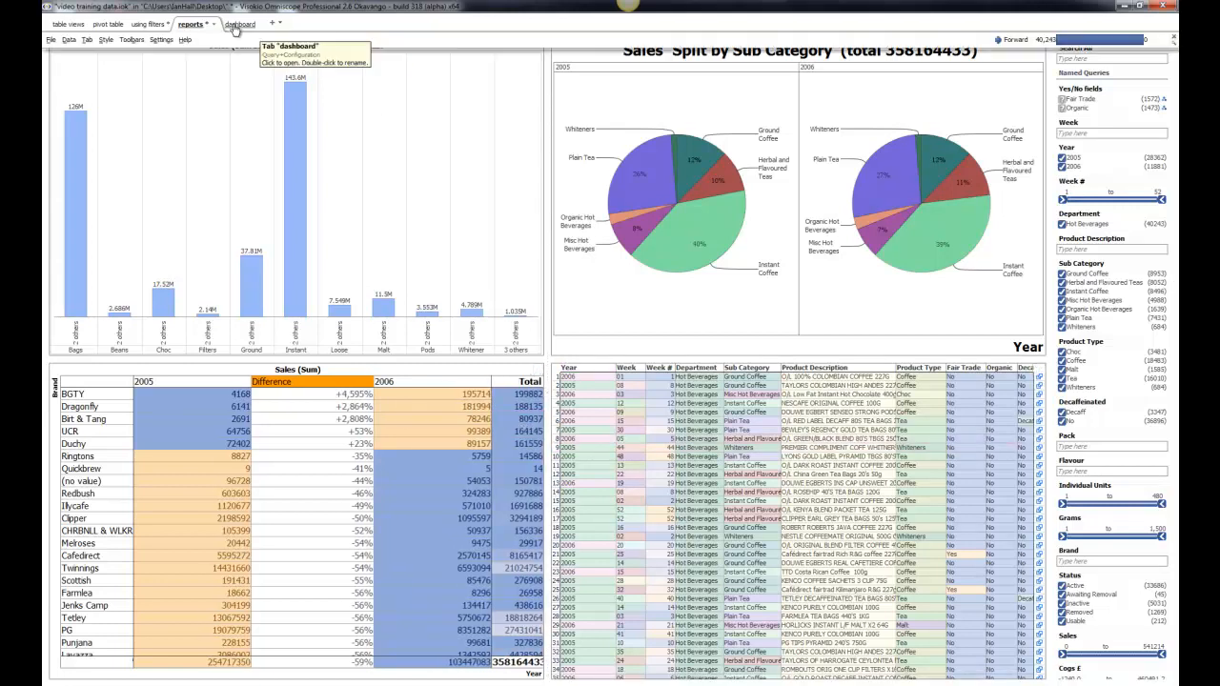
click(107, 40)
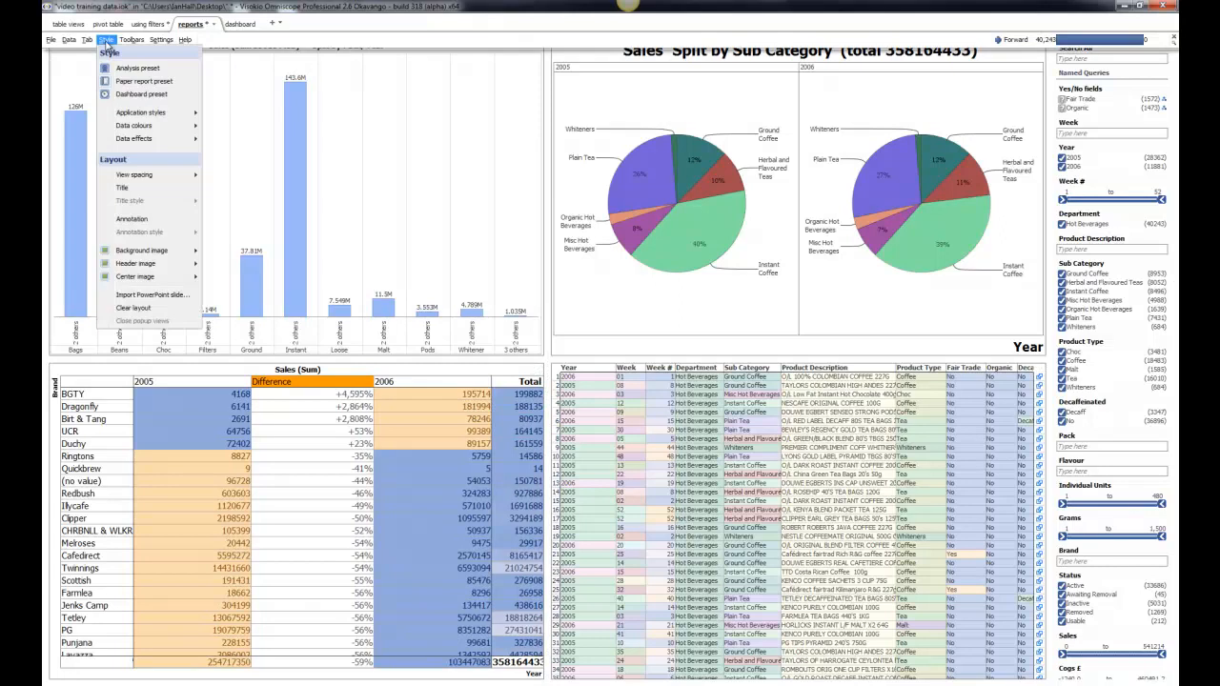
click(123, 188)
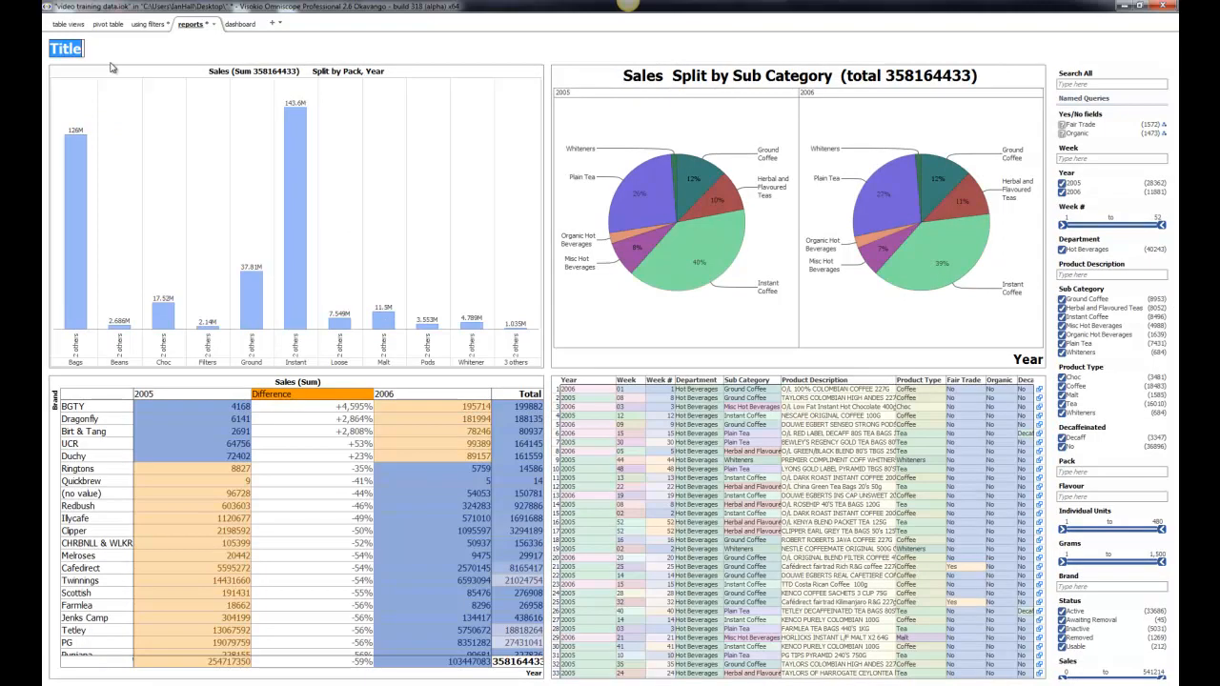
text(Omniscope dashboard)
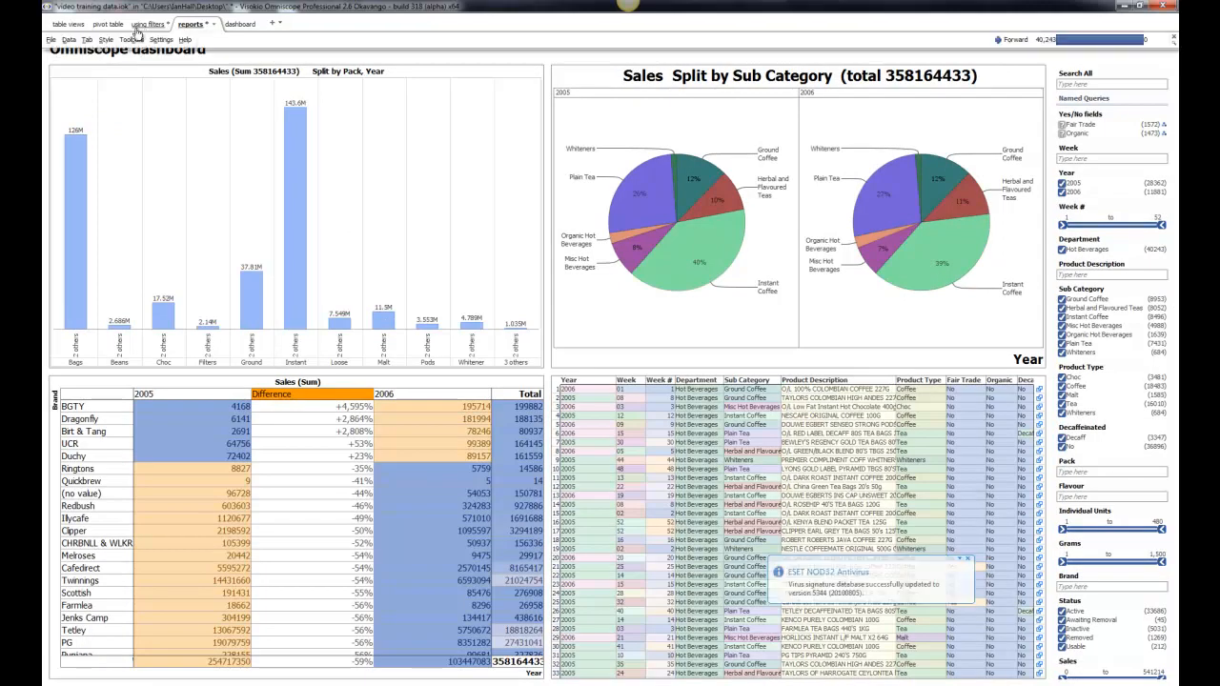
Step: Add an annotation to the reports tab reading "dashboard showing year on year sales"
click(109, 40)
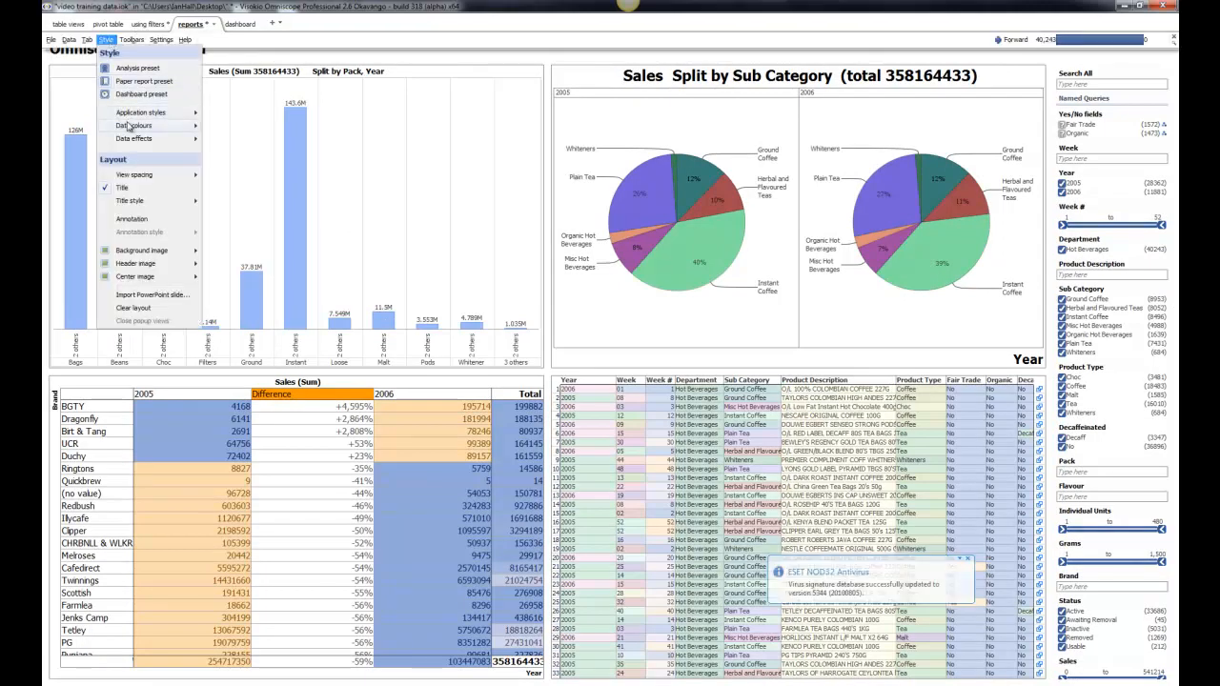
click(132, 218)
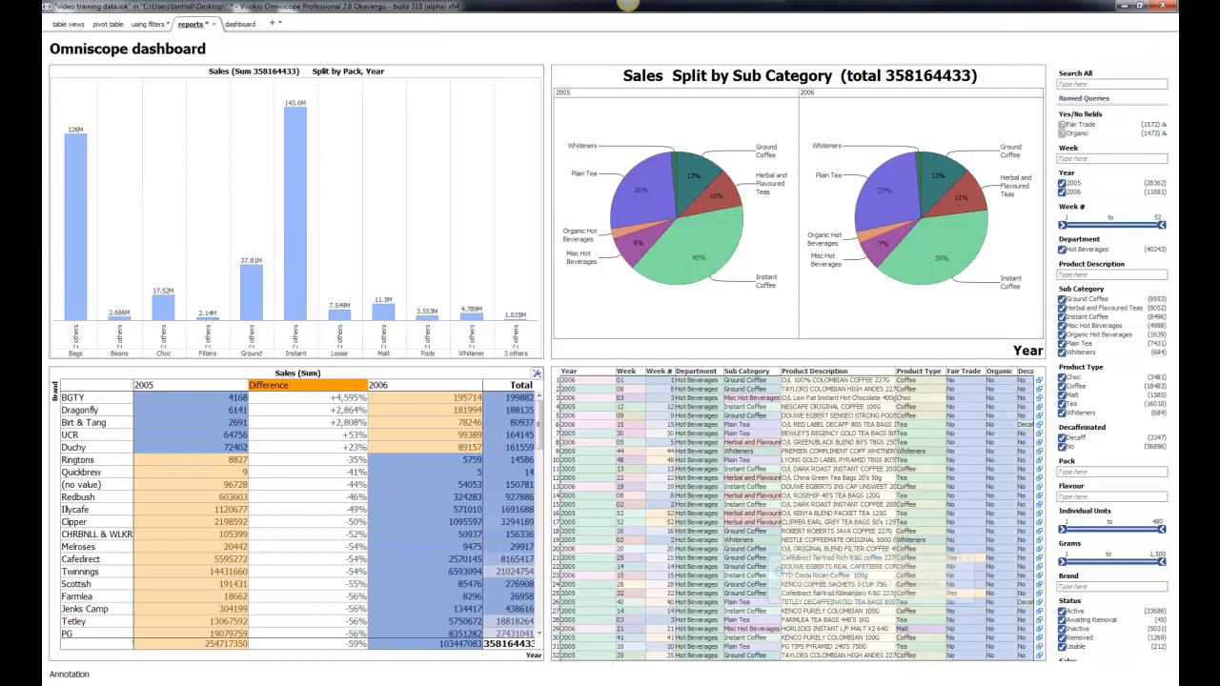
click(82, 677)
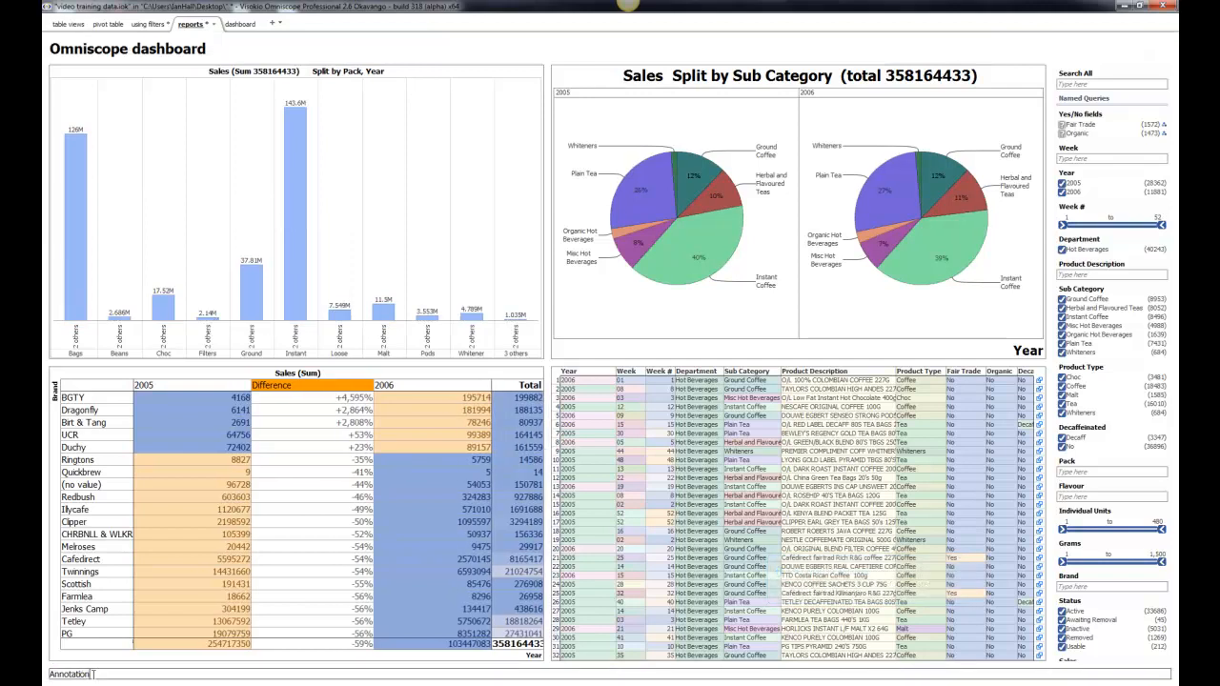
drag(92, 673, 44, 677)
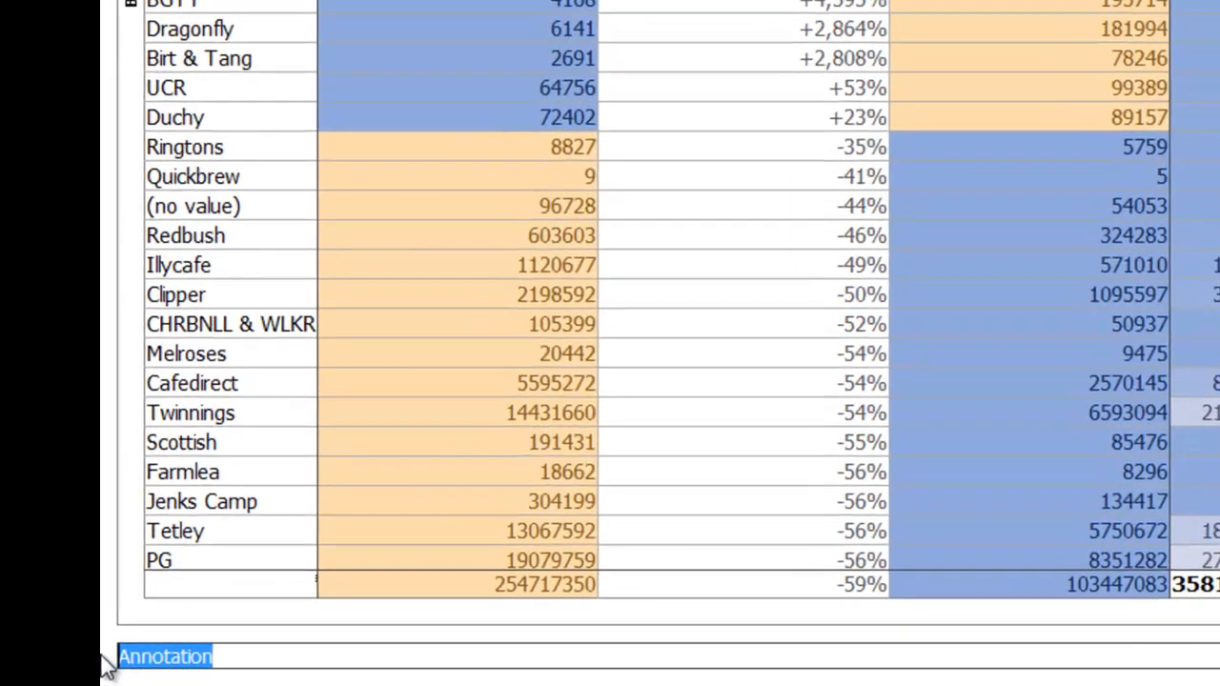
text(dashboard showing year on year sa)
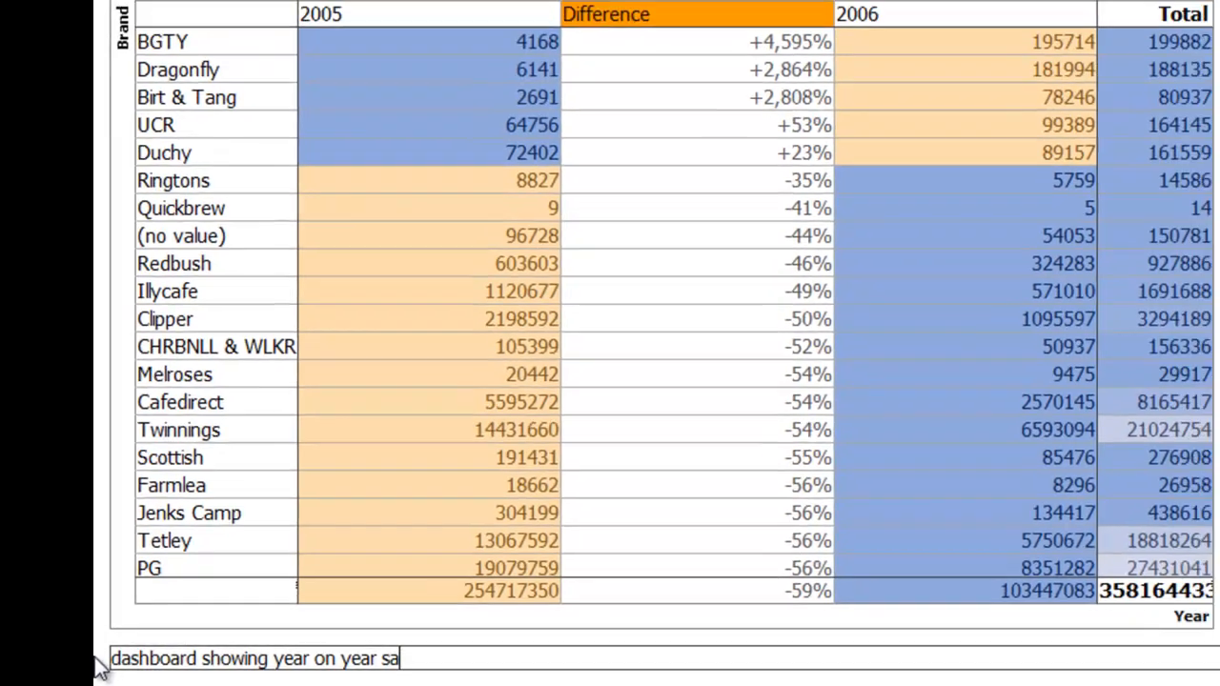
text(les)
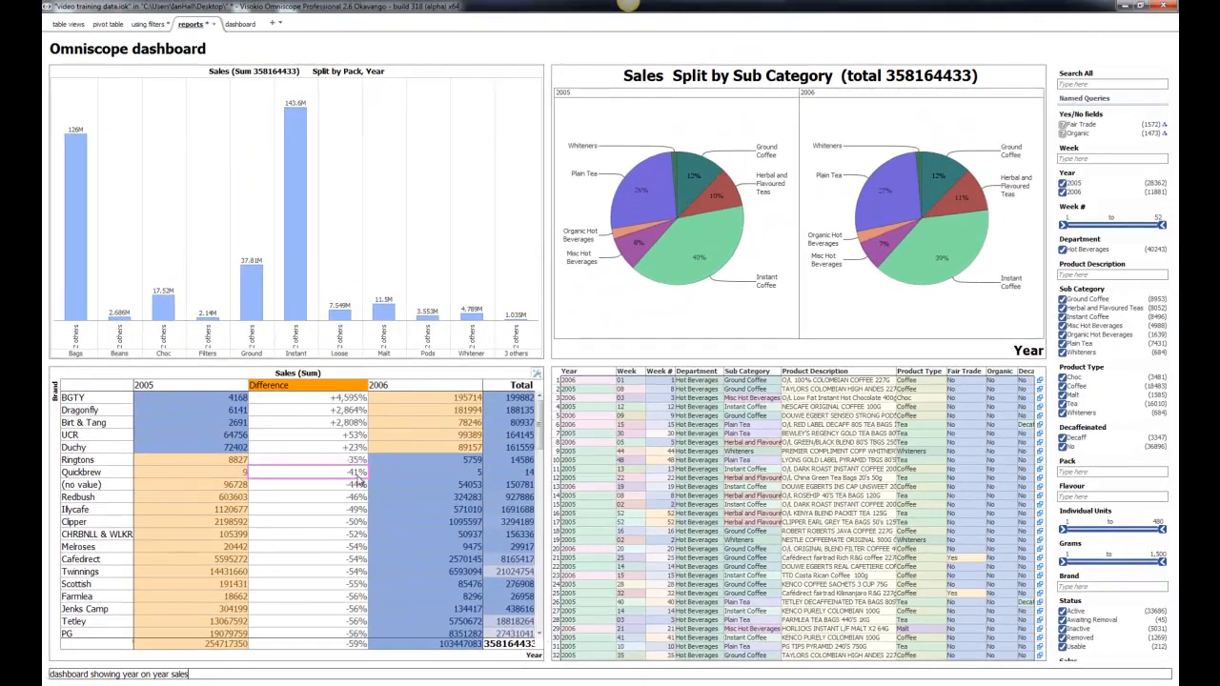
click(517, 54)
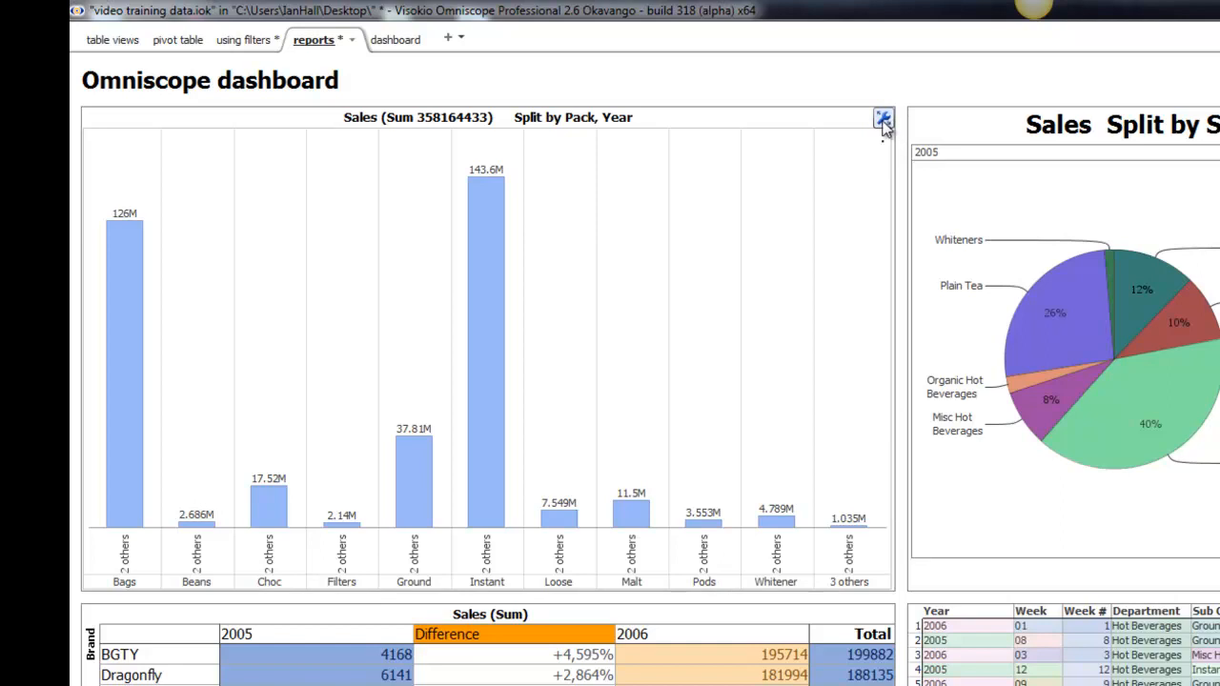
Step: Show a header on the bar view titled "sales by pack by year" and widen the view towards the pie view
click(883, 120)
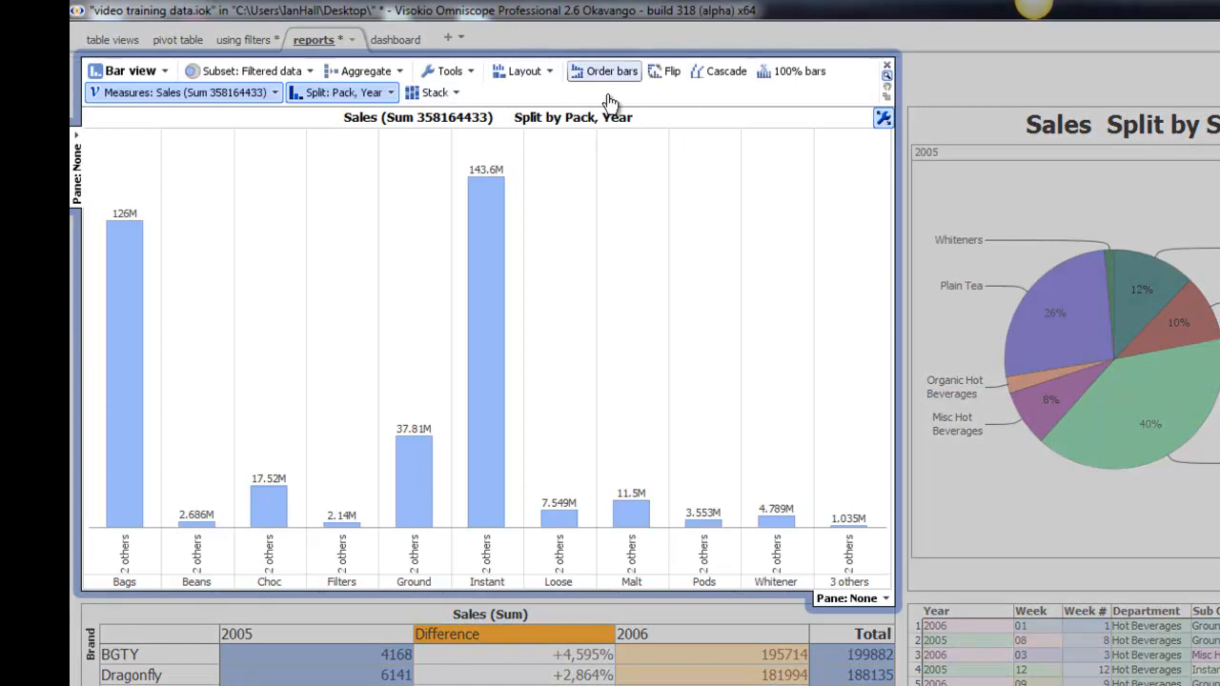
click(471, 76)
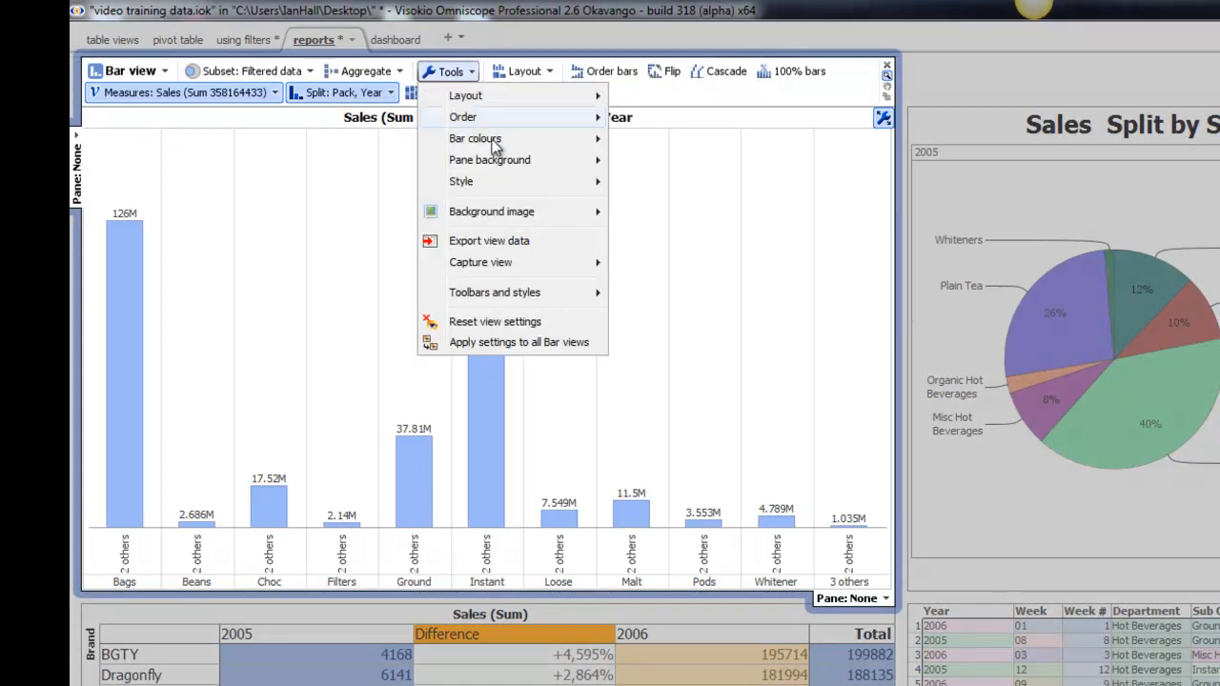
mouse_move(494, 295)
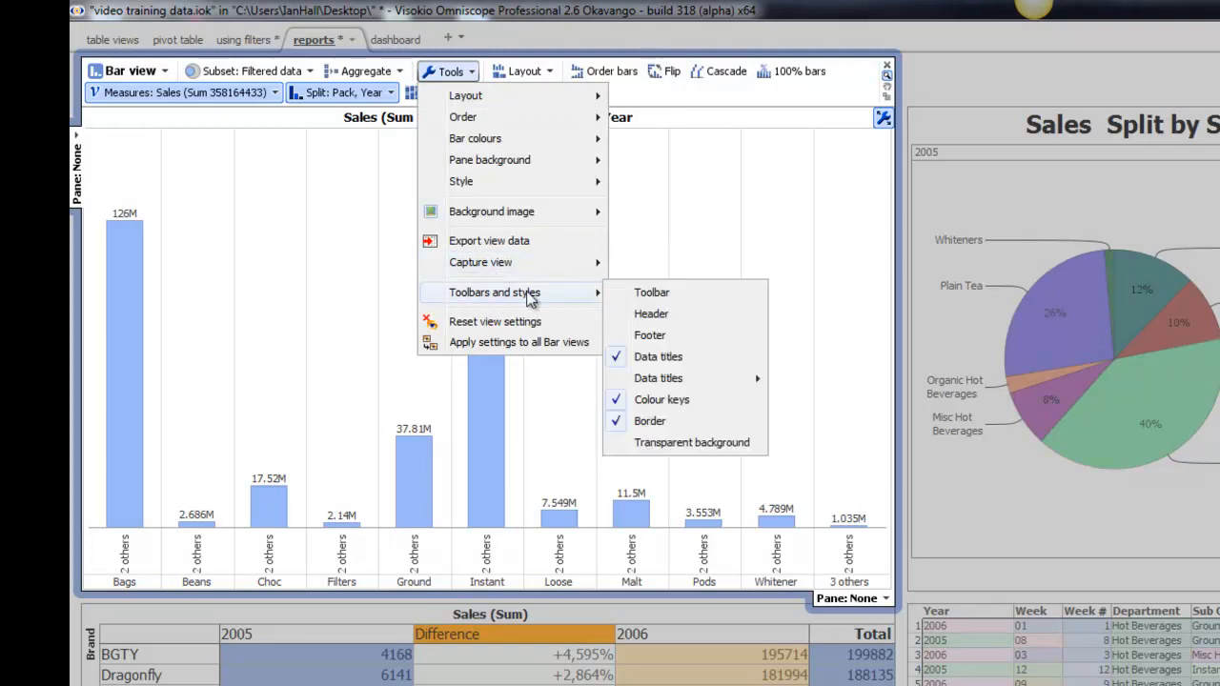
click(651, 313)
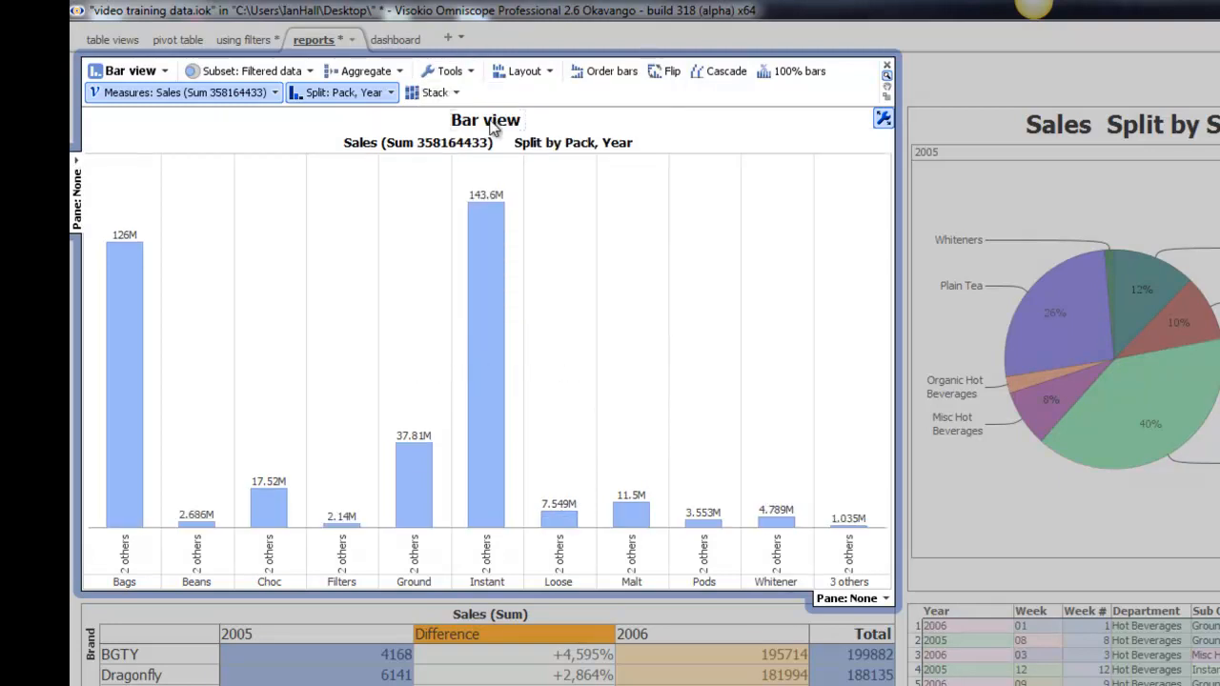
double_click(490, 124)
text(sales by pack by year)
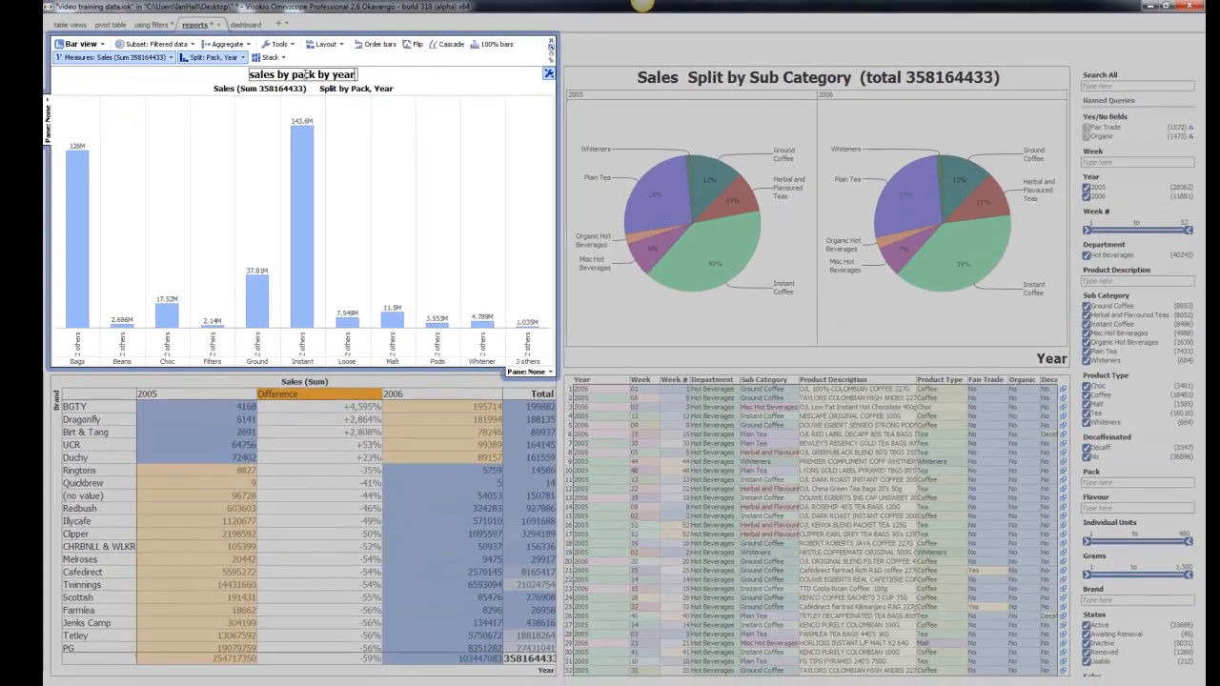
key(Return)
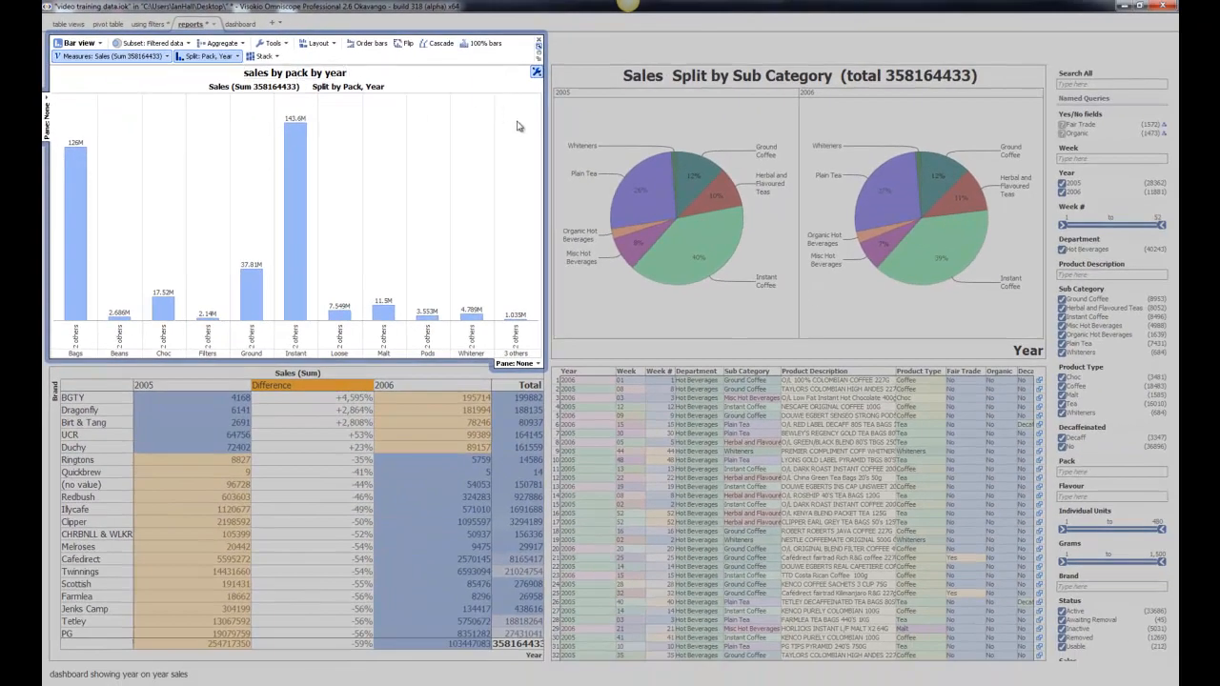
click(589, 57)
drag(548, 180, 652, 188)
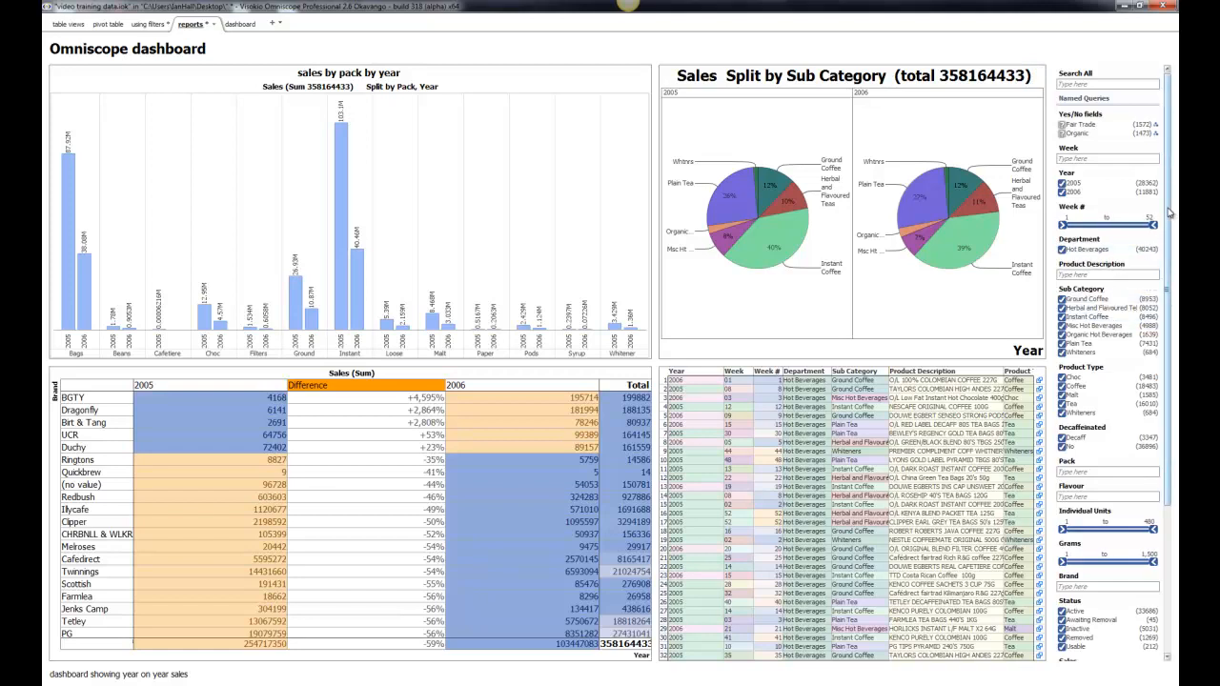
Step: Limit the reports tab's filter devices to Week #, Sub Category and Pack
mouse_move(1168, 211)
mouse_down()
mouse_move(1168, 362)
mouse_move(1170, 195)
mouse_up()
mouse_move(1114, 74)
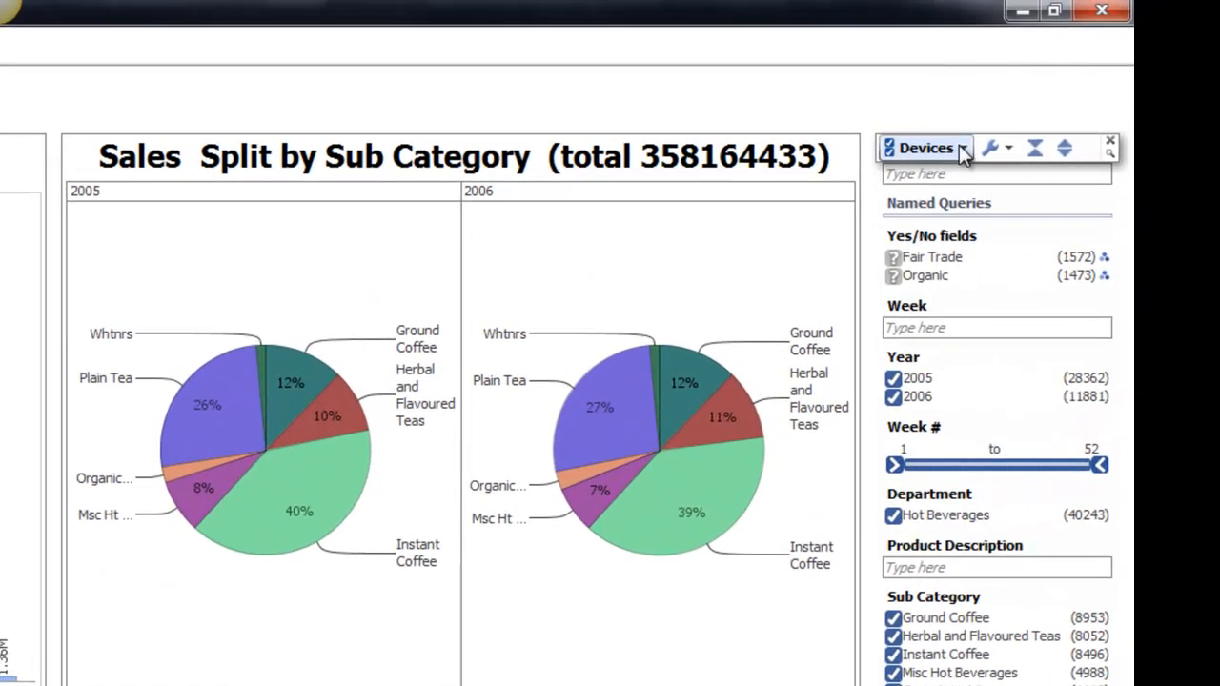
click(962, 149)
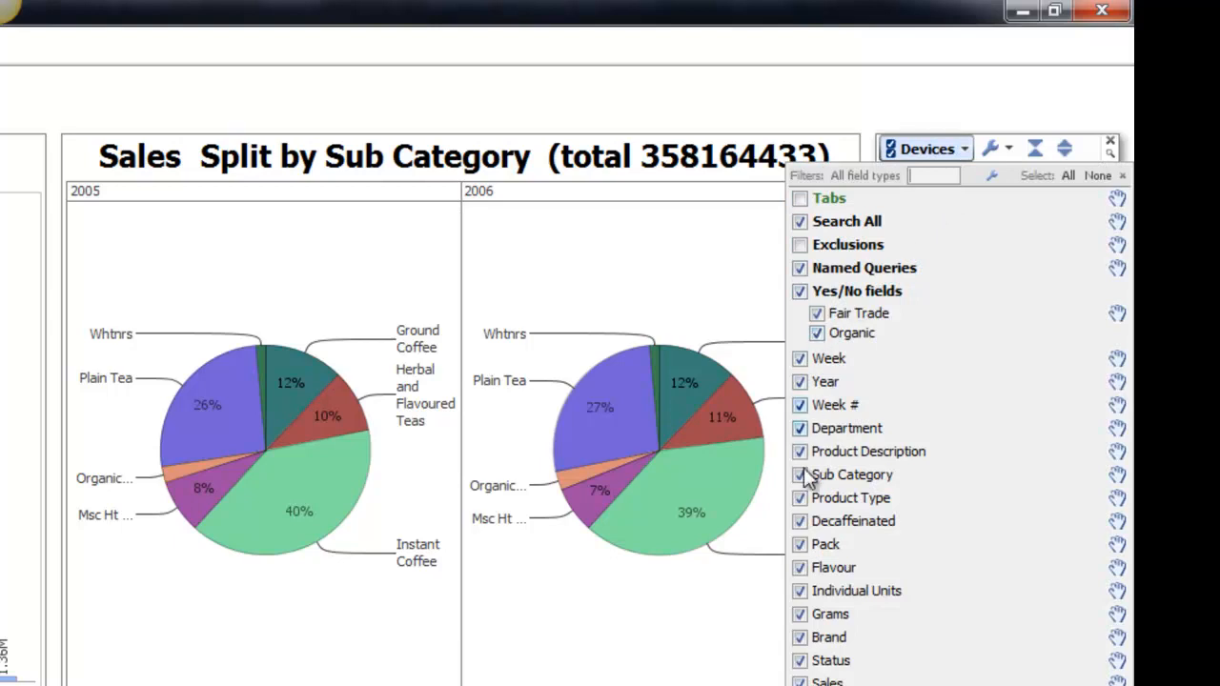
click(1097, 175)
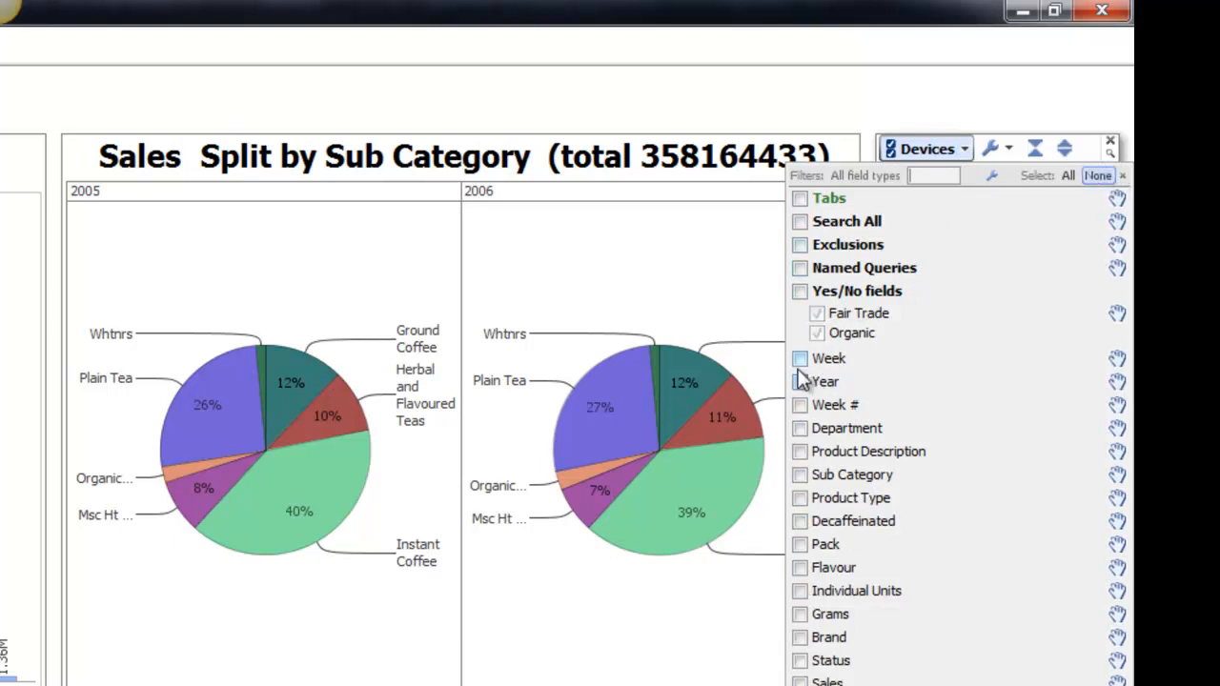
click(801, 405)
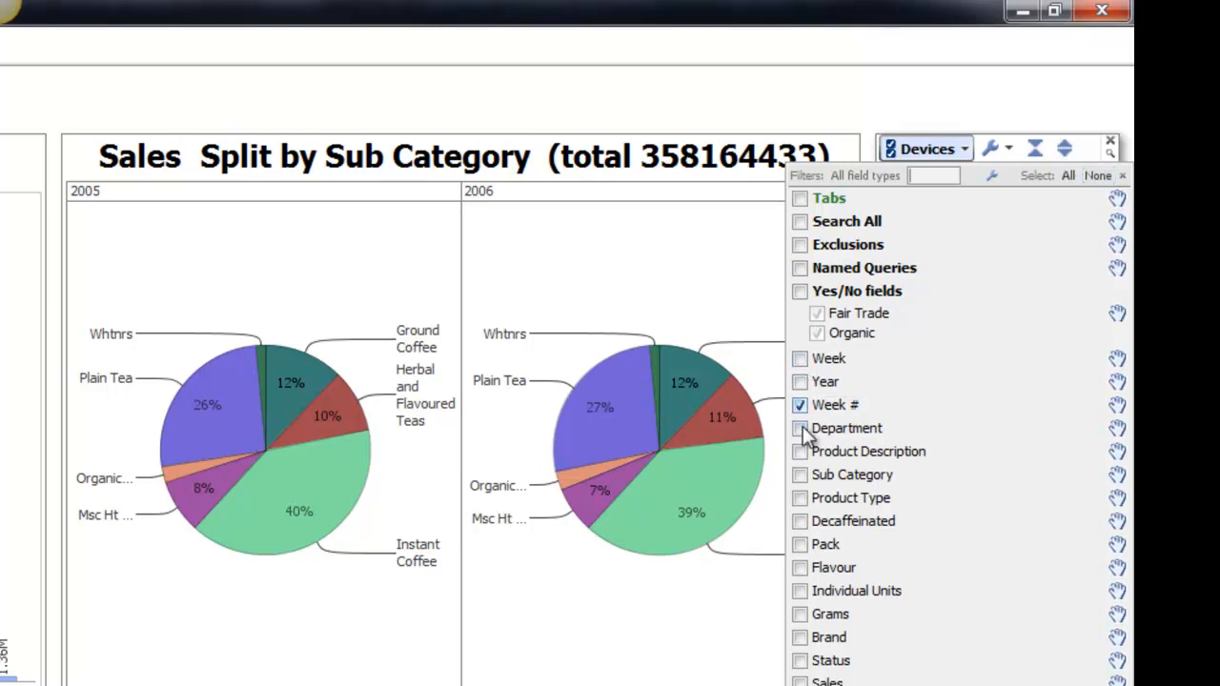
click(801, 475)
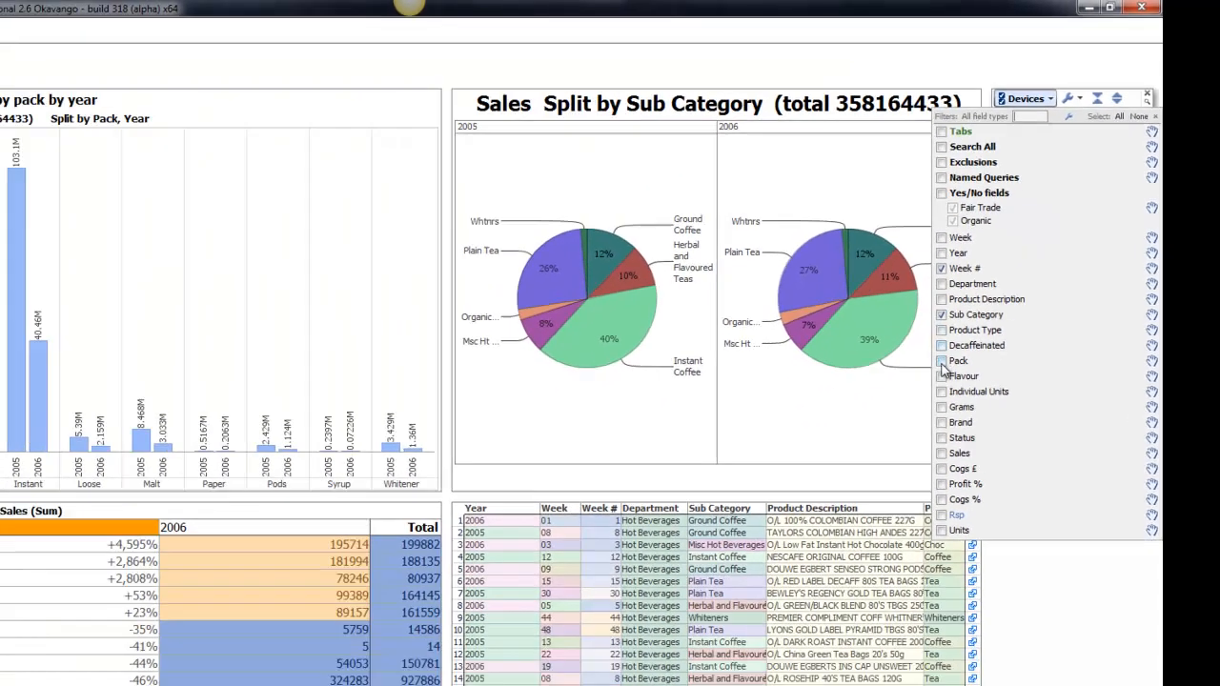
click(852, 475)
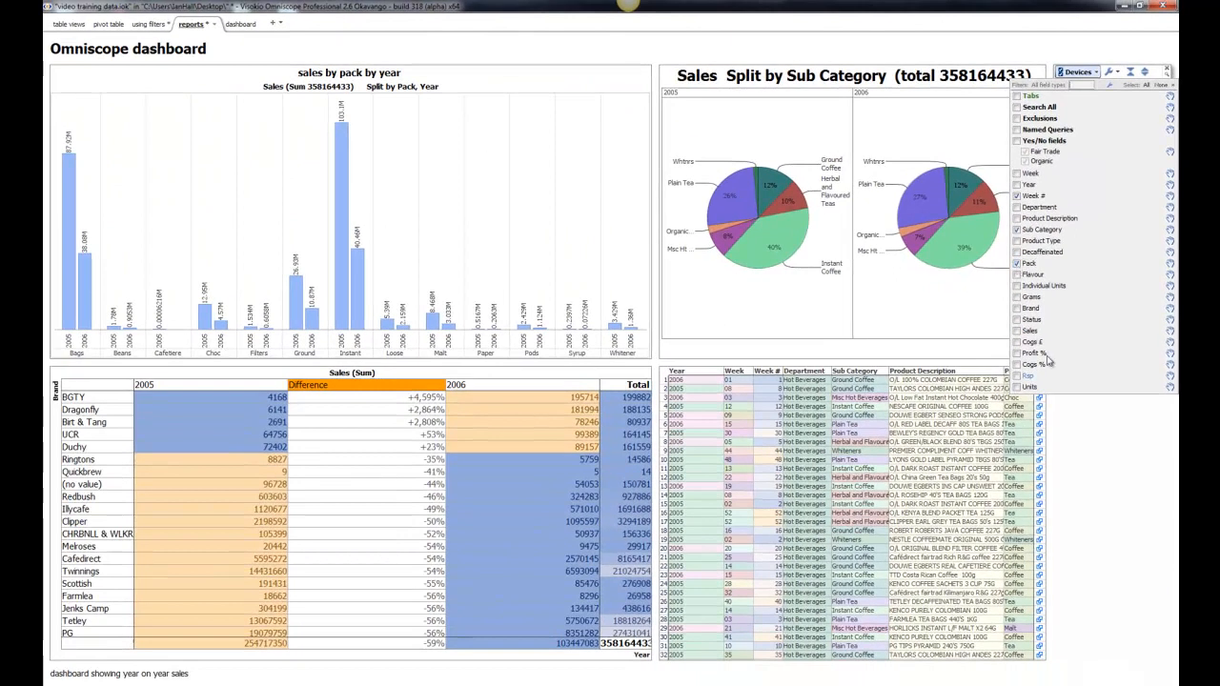
click(1107, 485)
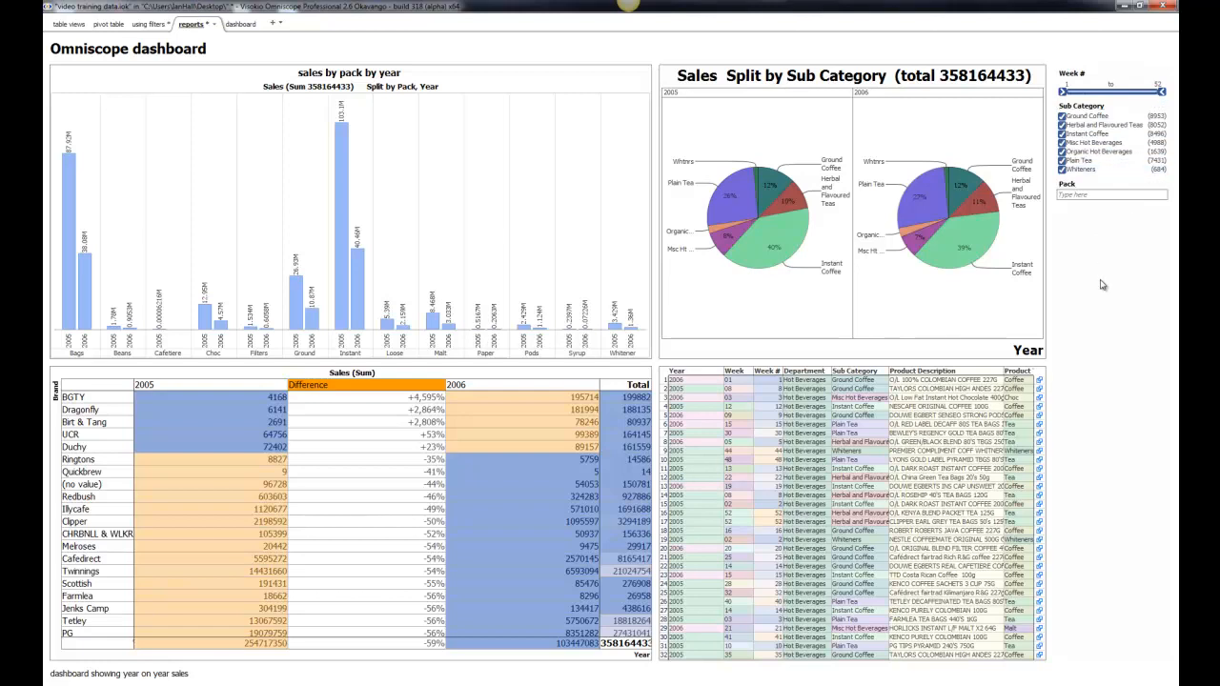
Step: Filter the reports tab to weeks 1 to 12 and the sub categories Ground Coffee, Instant Coffee, Organic Hot Beverages and Plain Tea
drag(1161, 91, 1091, 92)
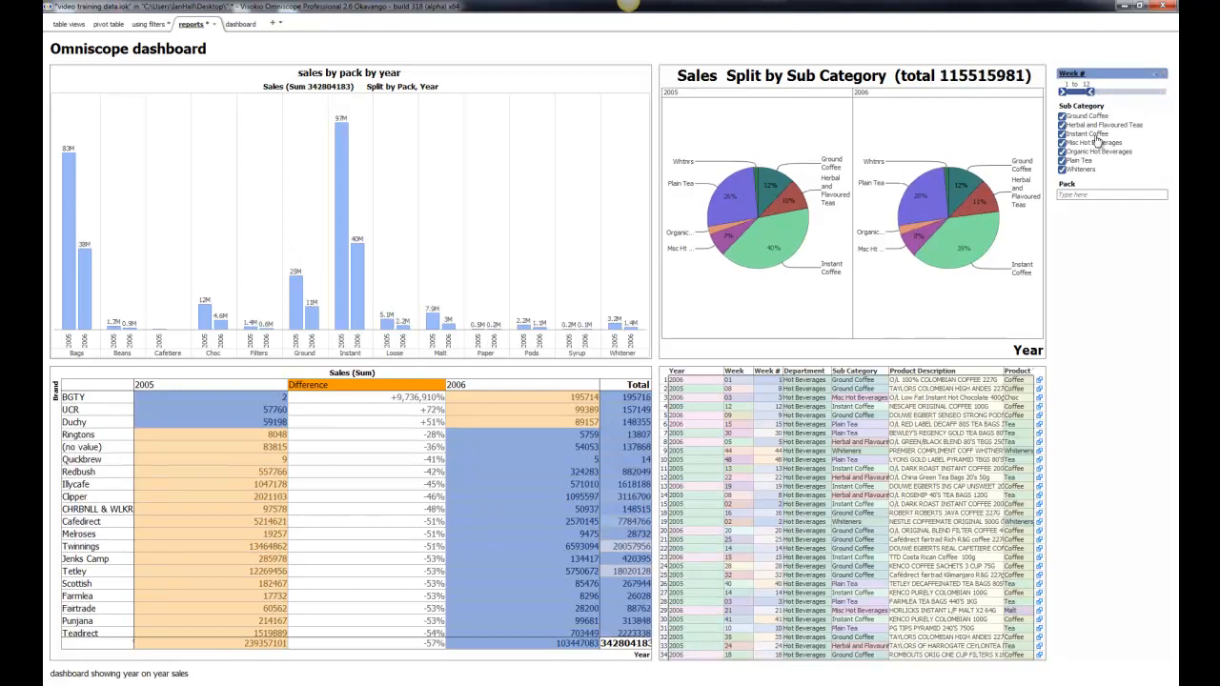
click(1079, 116)
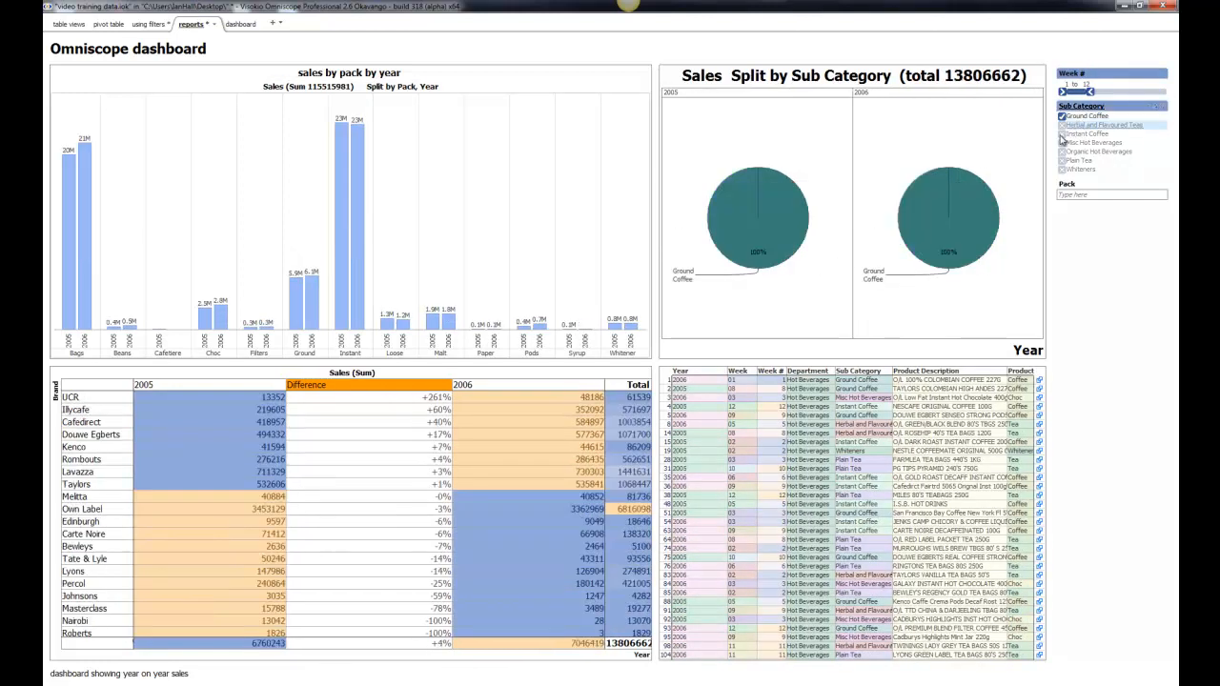
click(1062, 134)
click(1062, 151)
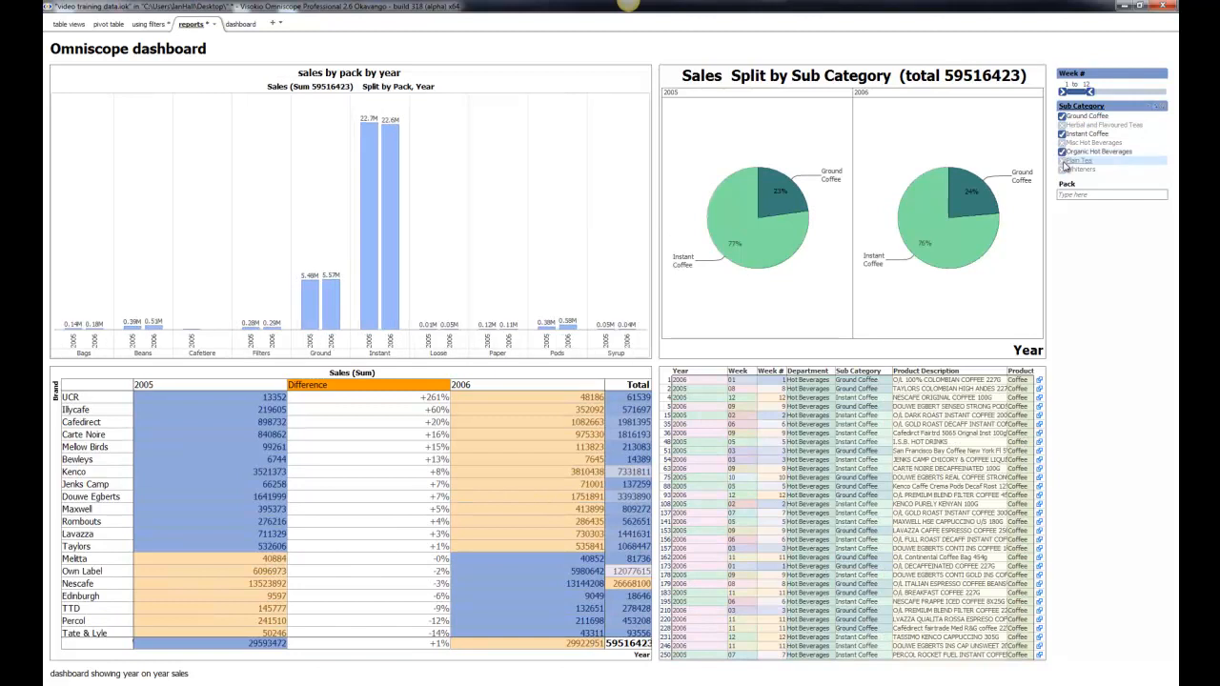
click(1063, 162)
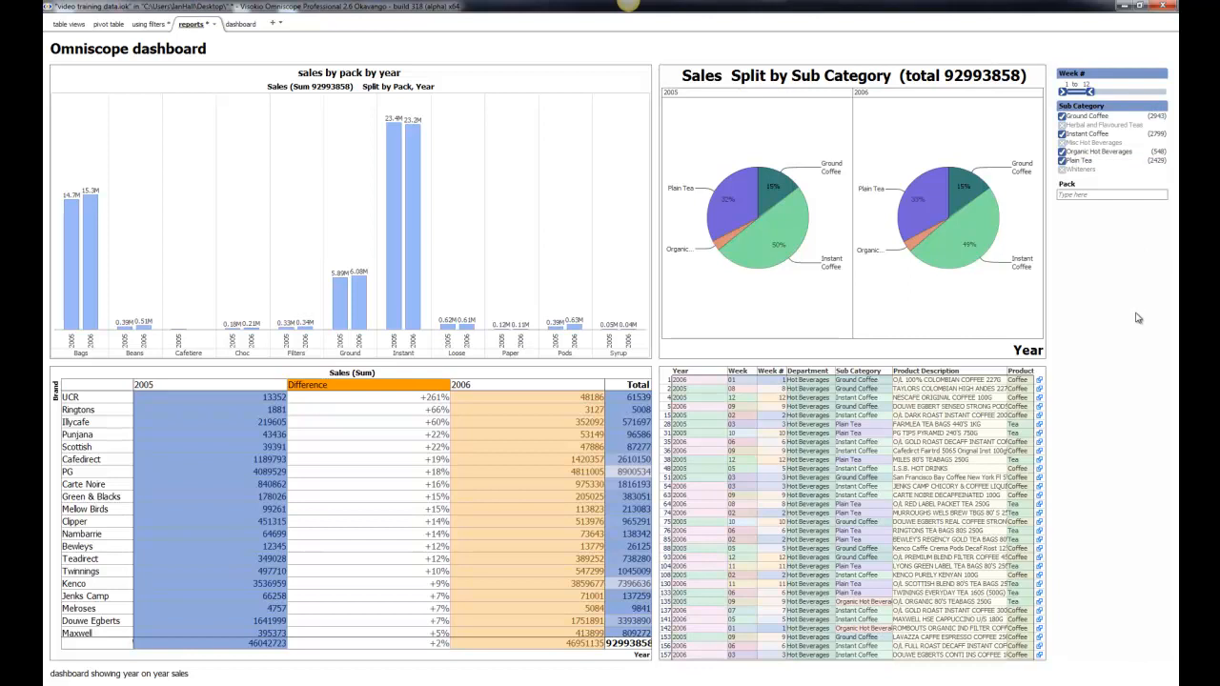
Step: Set the Atheon Analytics logo image as the background of the bar view
mouse_move(607, 71)
click(715, 81)
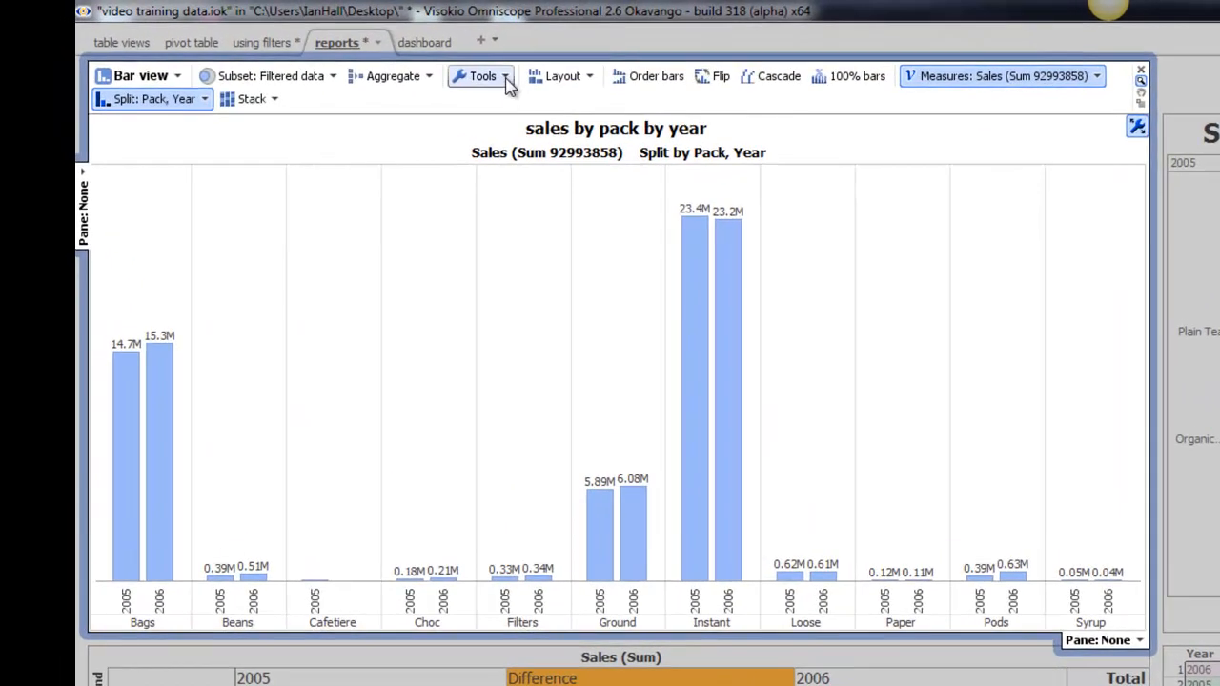
click(506, 77)
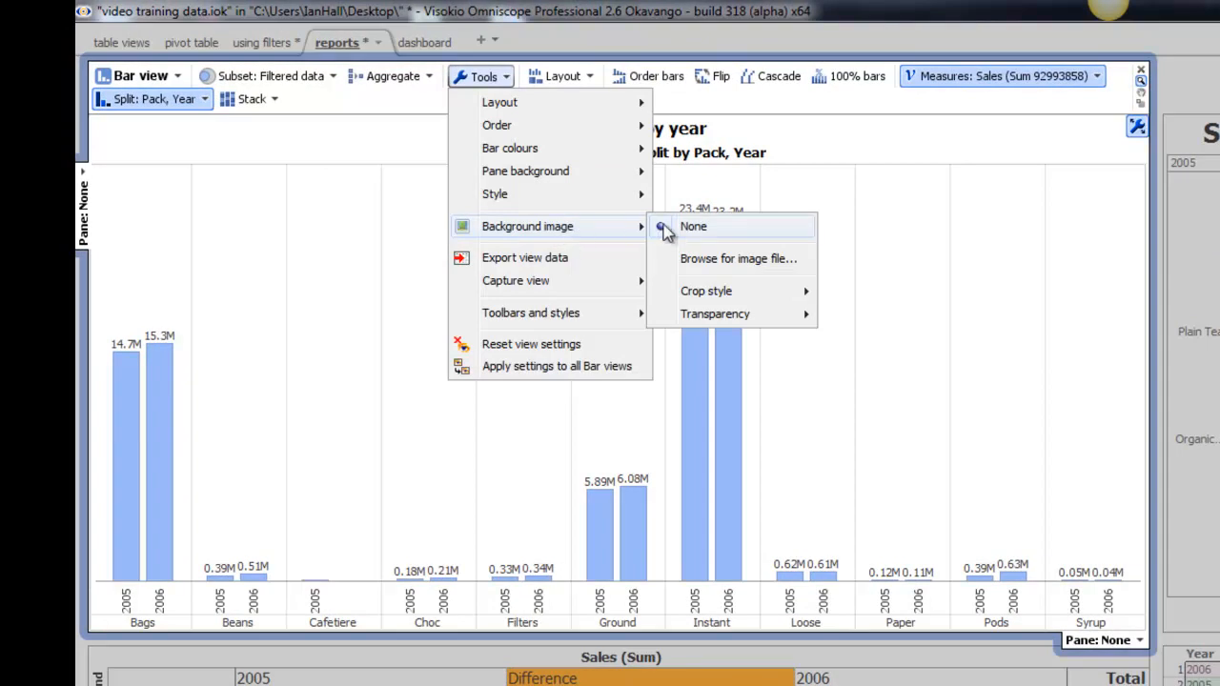
click(716, 258)
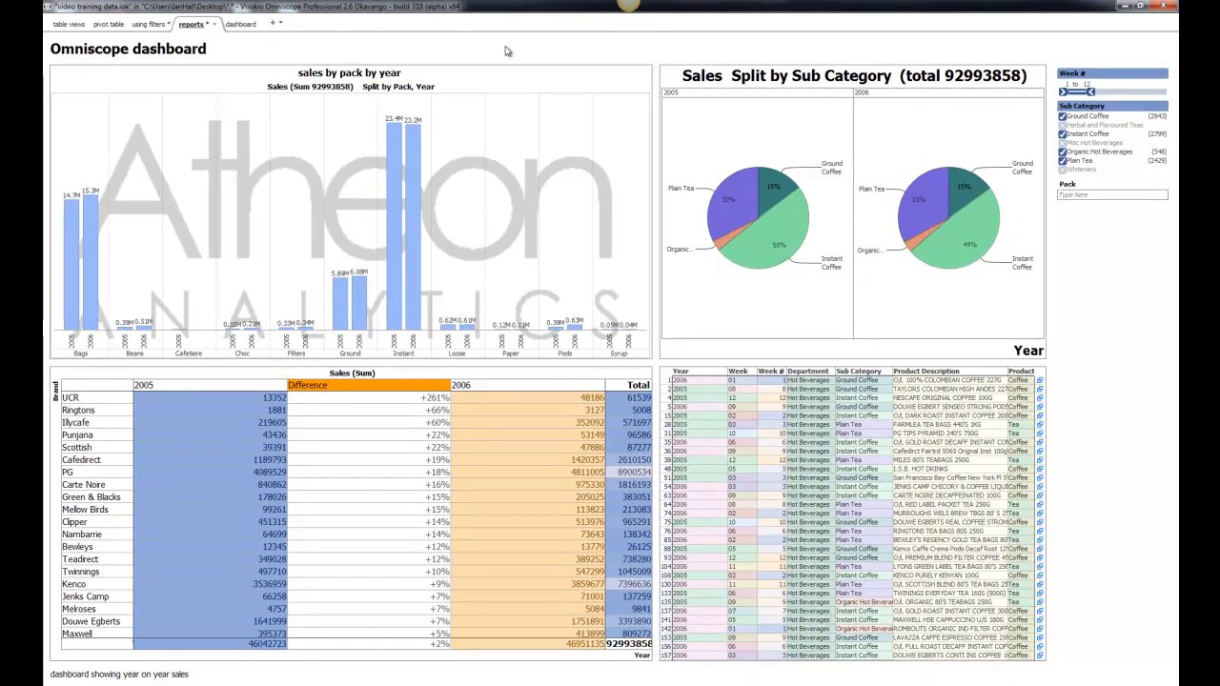
Step: Enlarge the header area around the reports tab's title and open the file commands
right_click(505, 48)
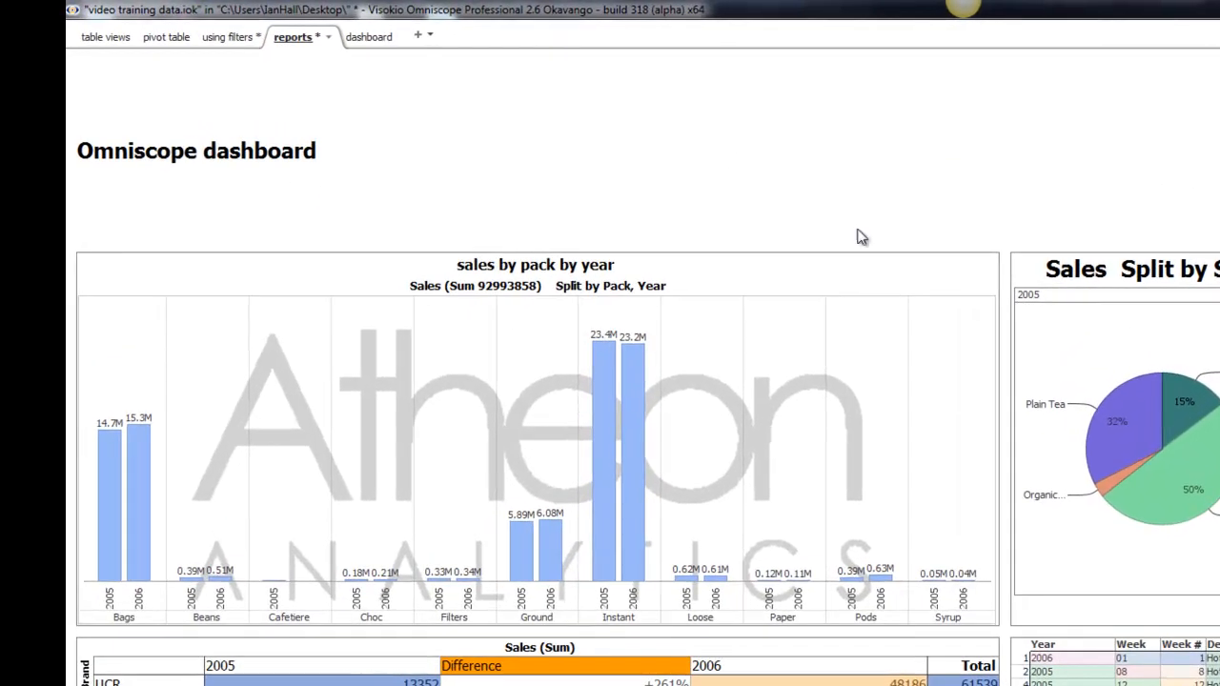
mouse_move(99, 43)
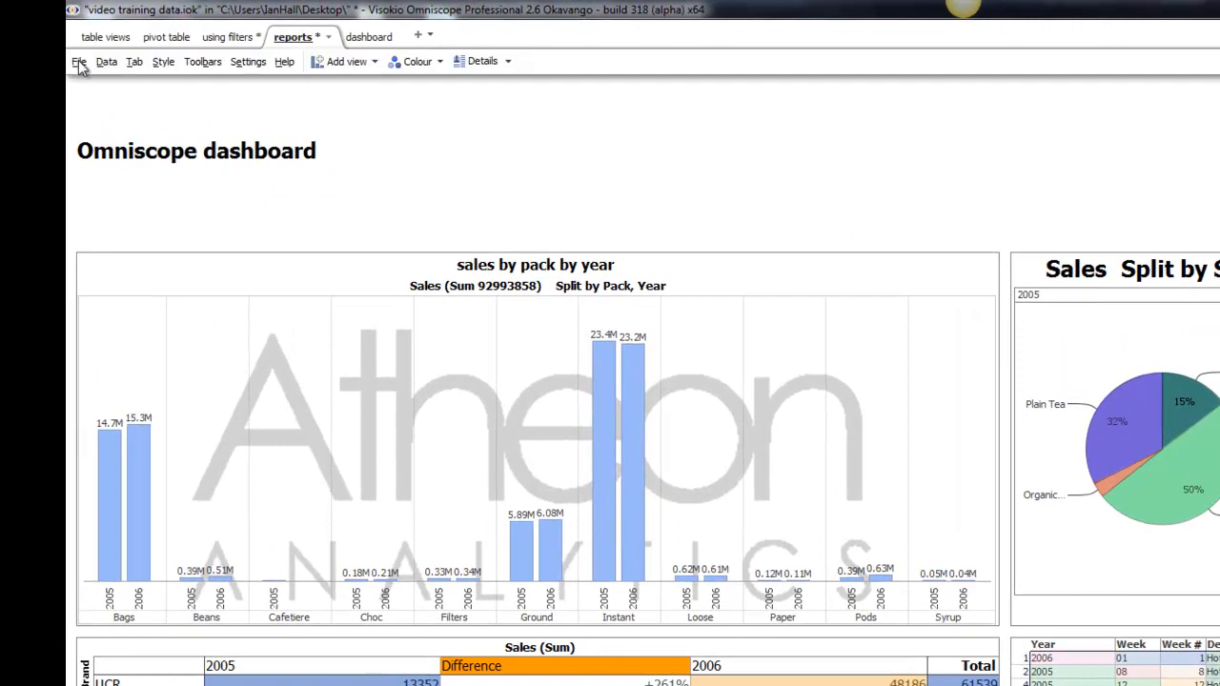
click(80, 62)
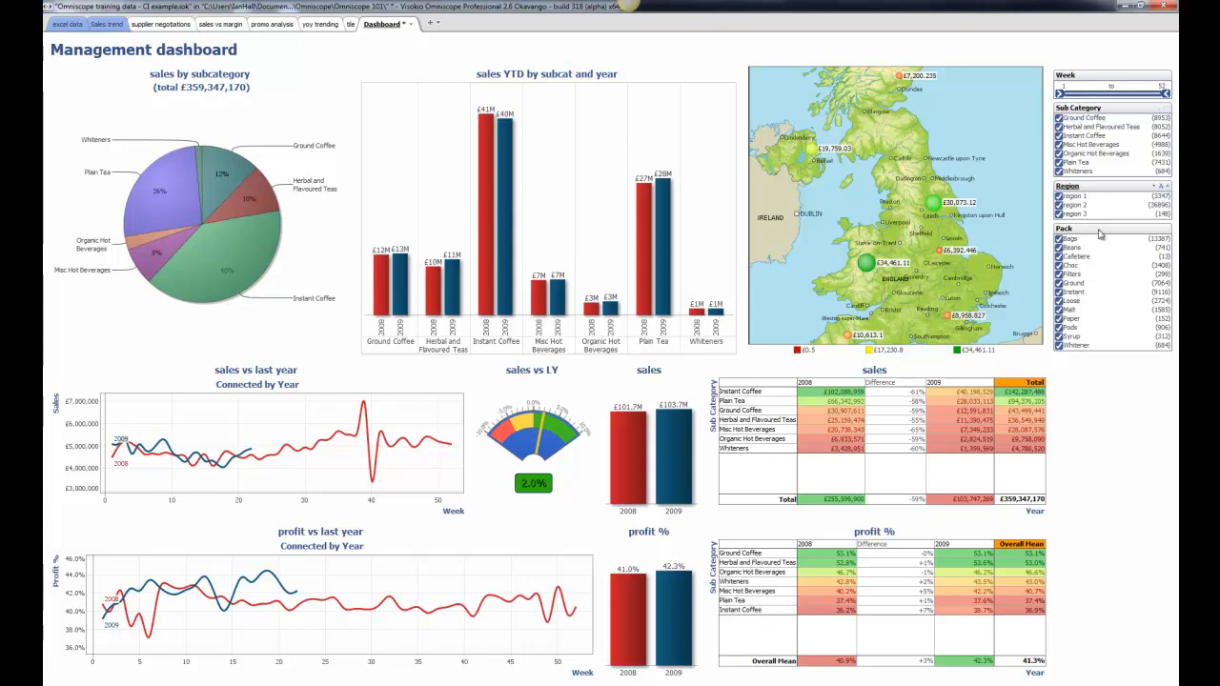
Step: Narrow the Management dashboard to the early weeks of the year and filter it by region
drag(1165, 93, 1097, 92)
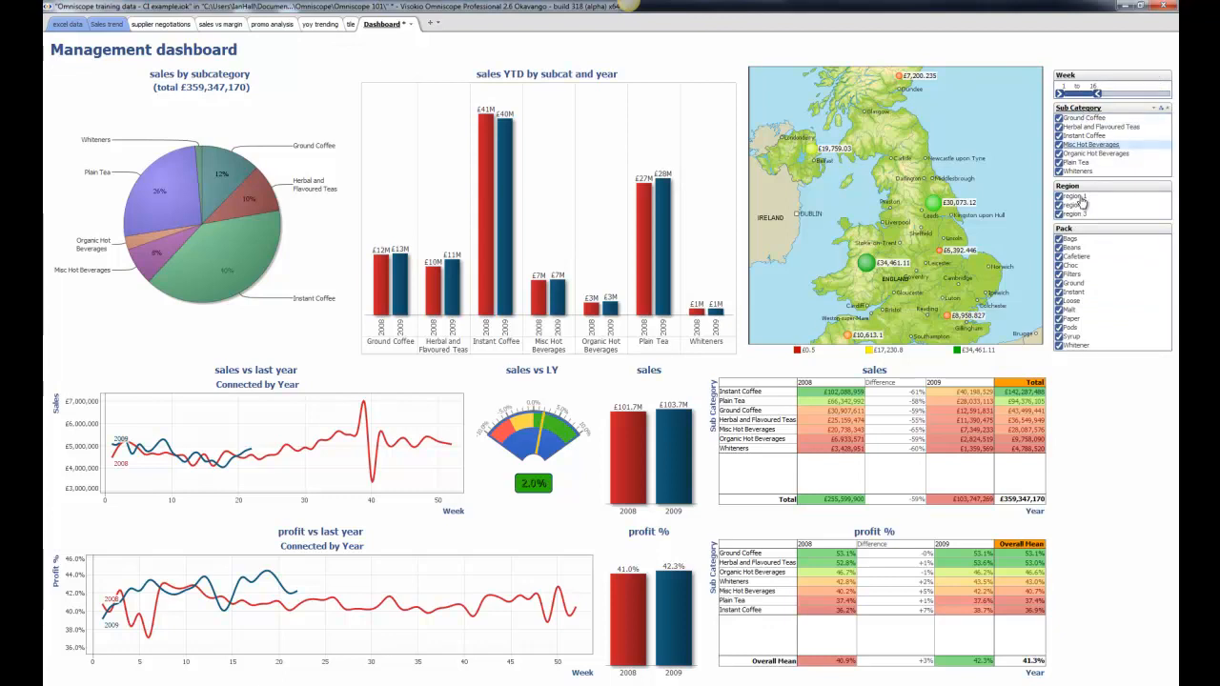
click(1083, 201)
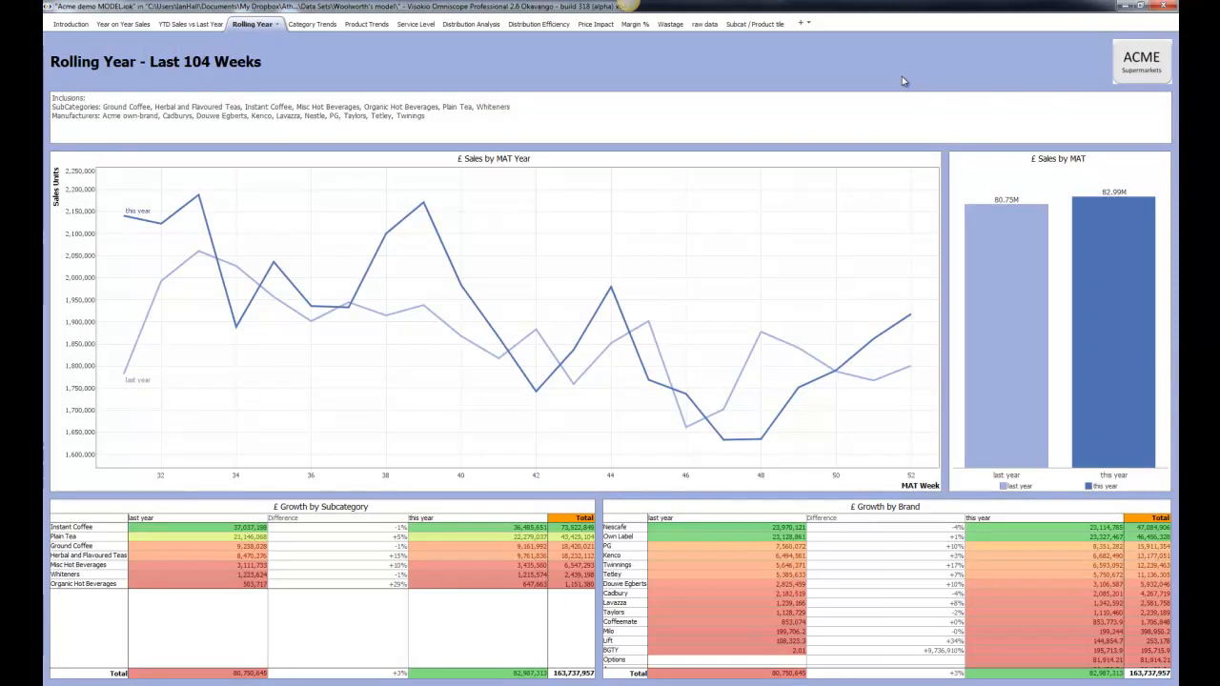
Step: Show the filter devices on the Rolling Year tab and limit MAT Week to 31 to 43
click(1174, 359)
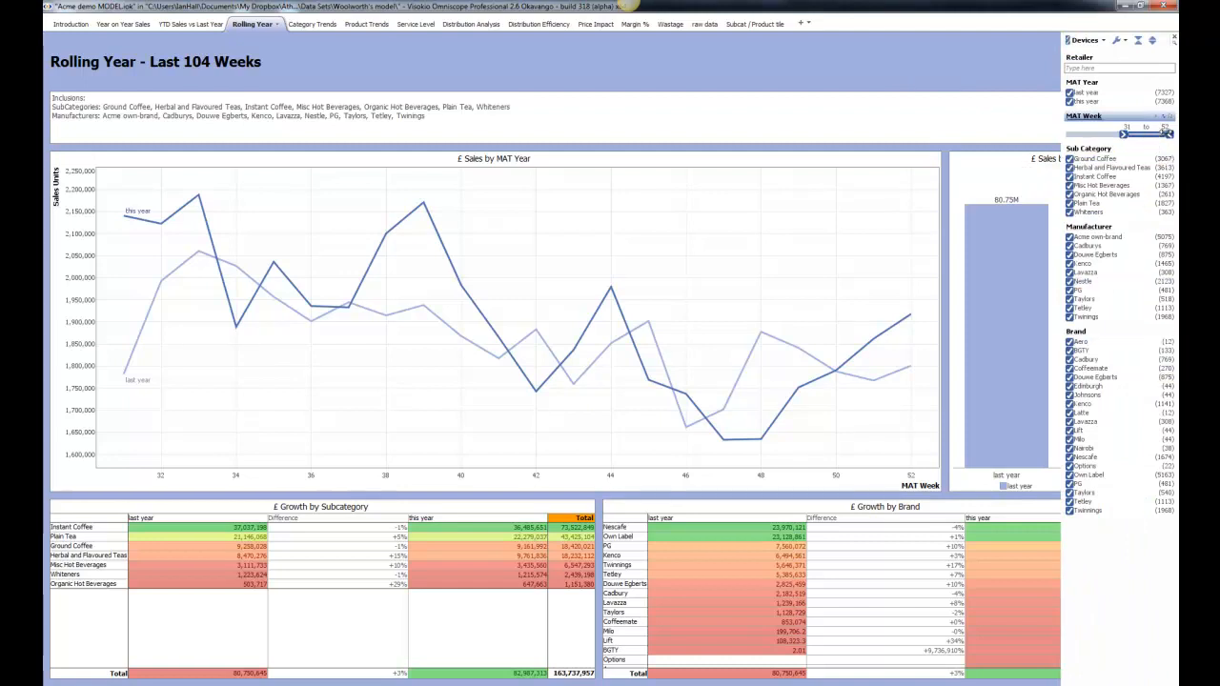
drag(1168, 134, 1149, 133)
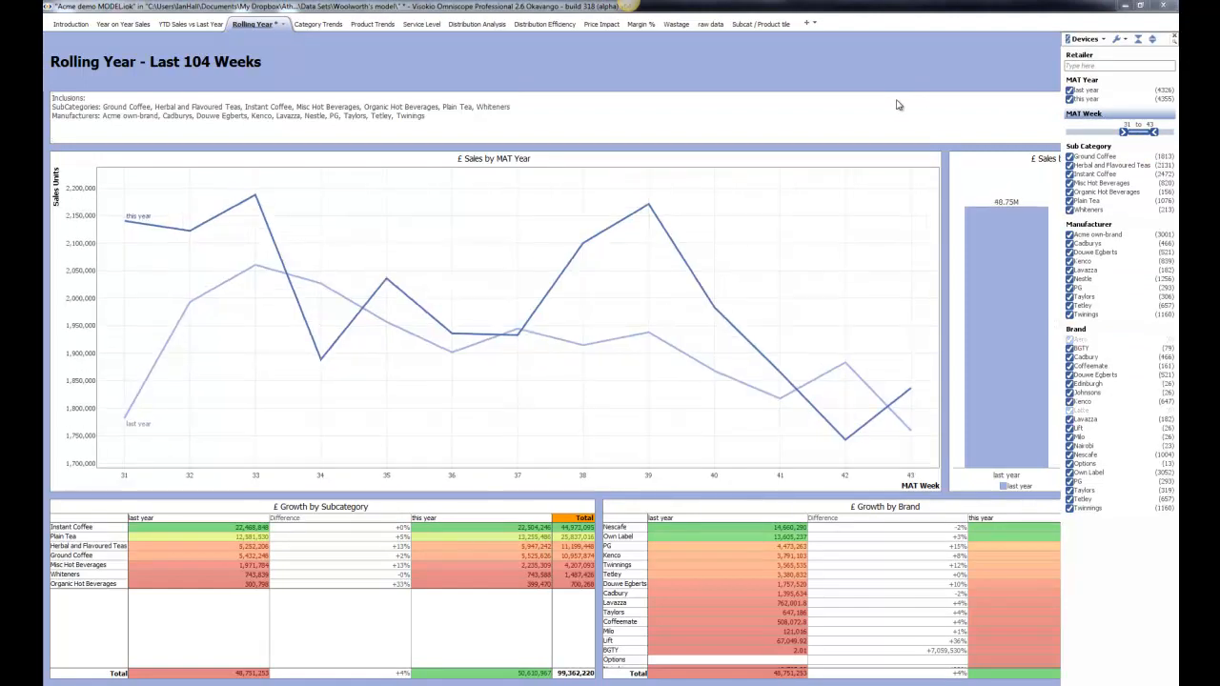